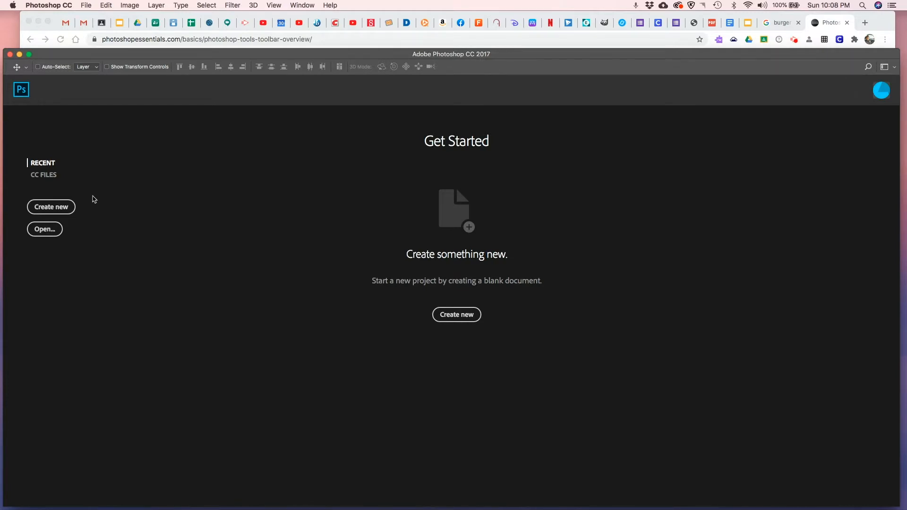
Create a landscape Letter print document, 11 × 8.5 inches at 300 pixels/inch with white background, and dock the Layers panel beside Channels and Paths
left_click(57, 209)
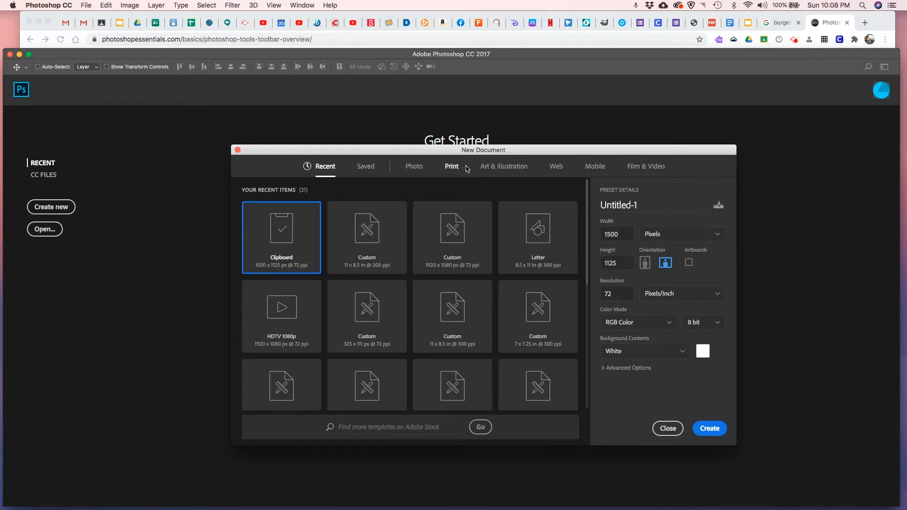
left_click(451, 168)
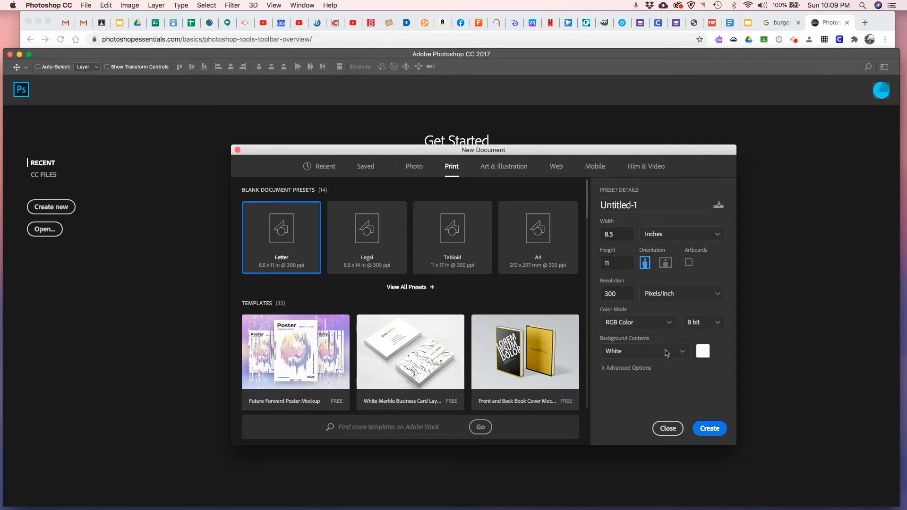
left_click(686, 356)
left_click(708, 377)
left_click(666, 264)
left_click(719, 236)
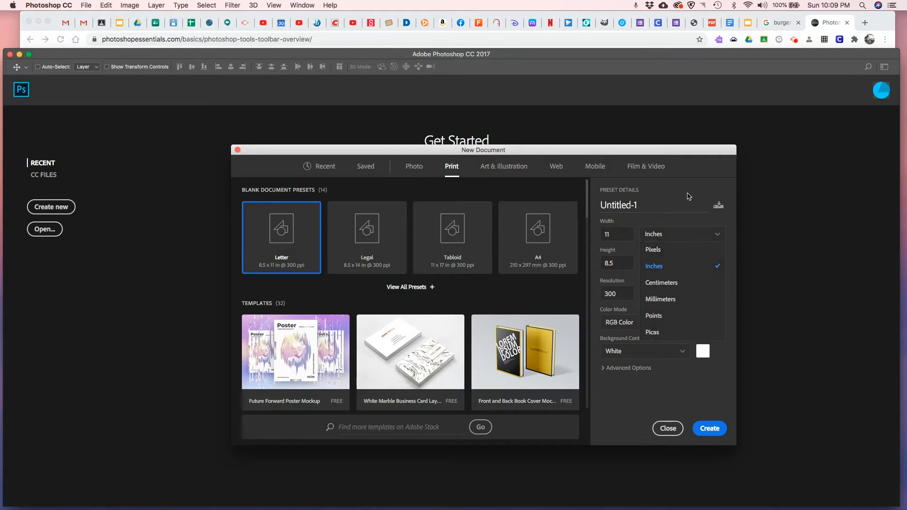
left_click(706, 163)
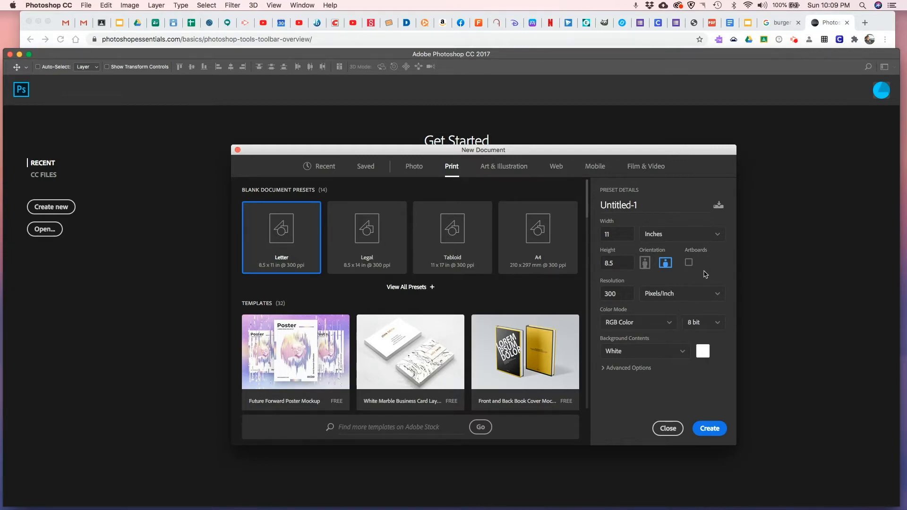
left_click(717, 434)
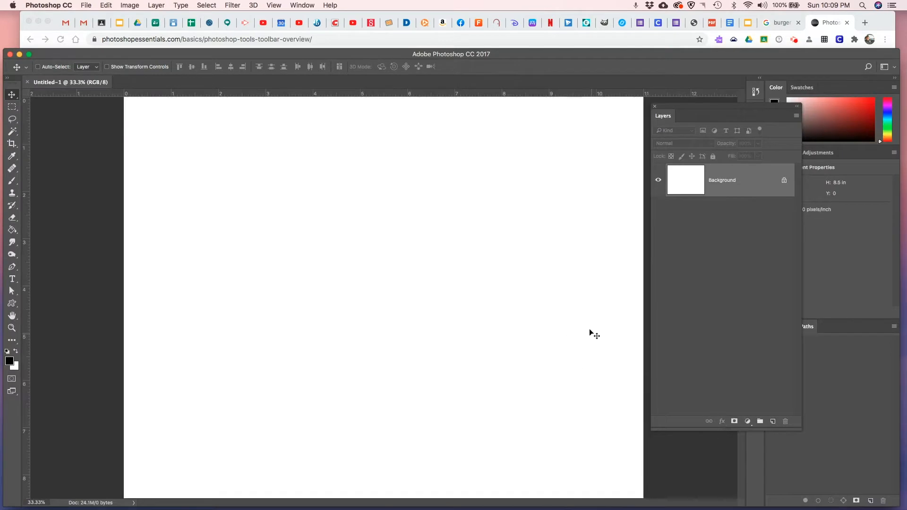
left_click_drag(663, 117, 844, 332)
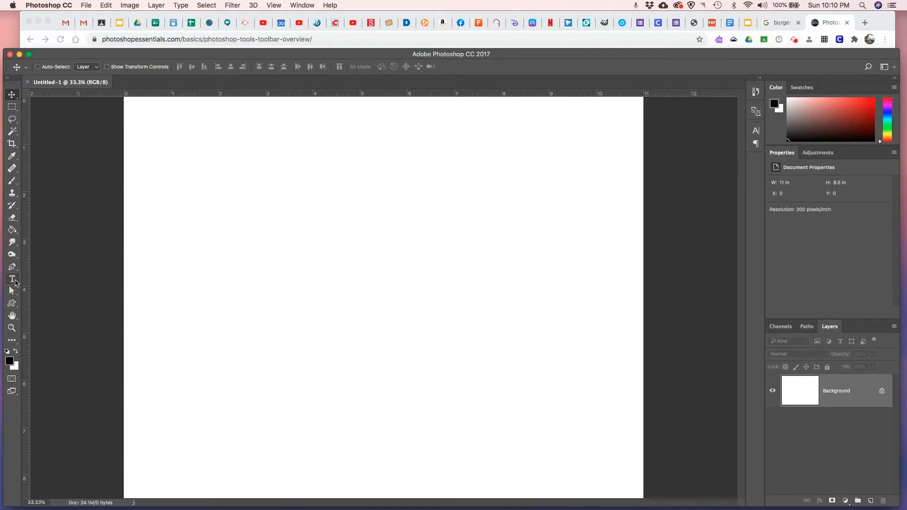
Switch to the Photoshop Tools and Toolbar Overview page in Chrome and examine the toolbar layout and the Move and Selection tools summary
left_click(827, 25)
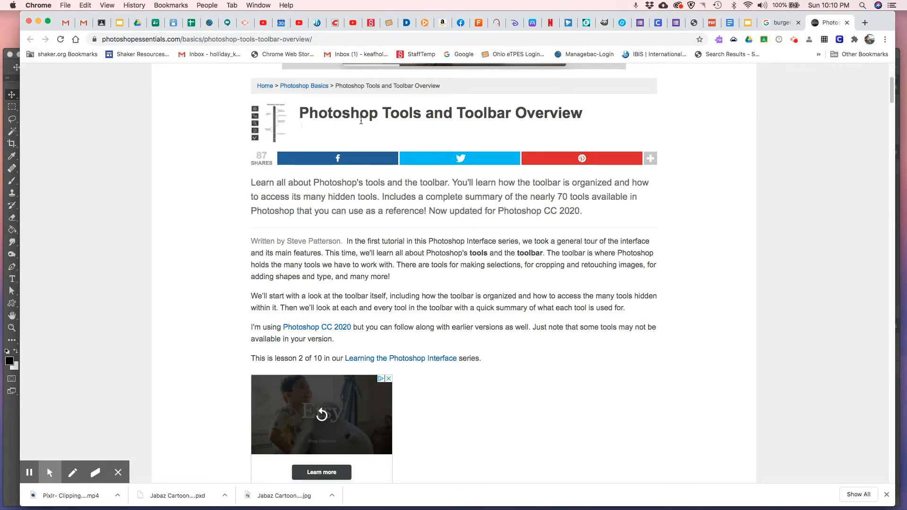
scroll(726, 214, "down", 1)
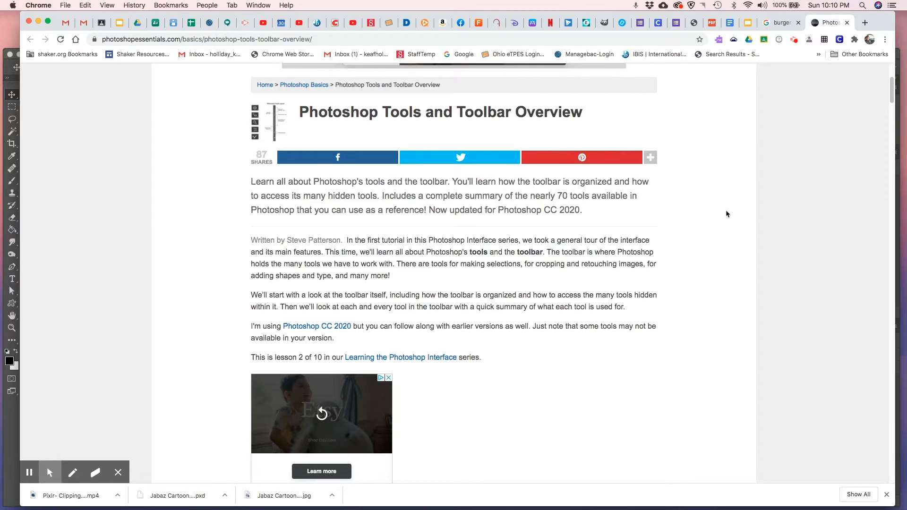
scroll(726, 214, "down", 4)
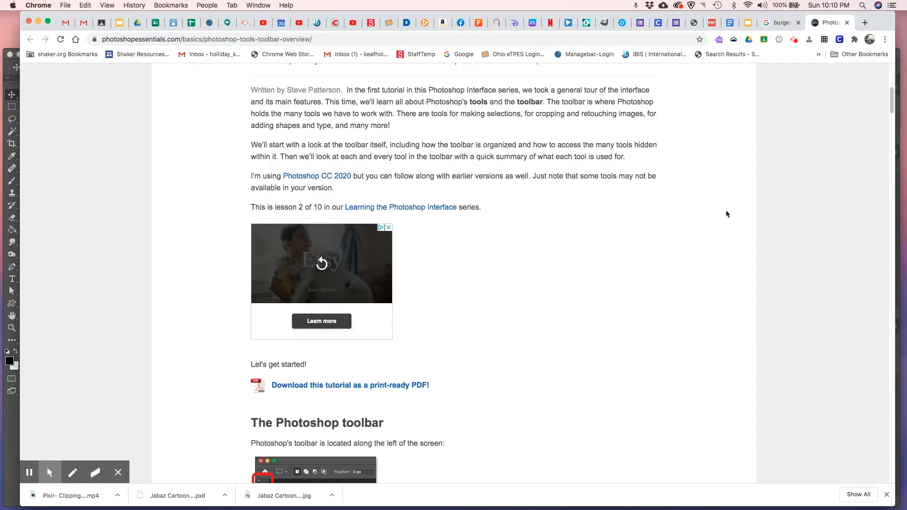
scroll(726, 214, "down", 20)
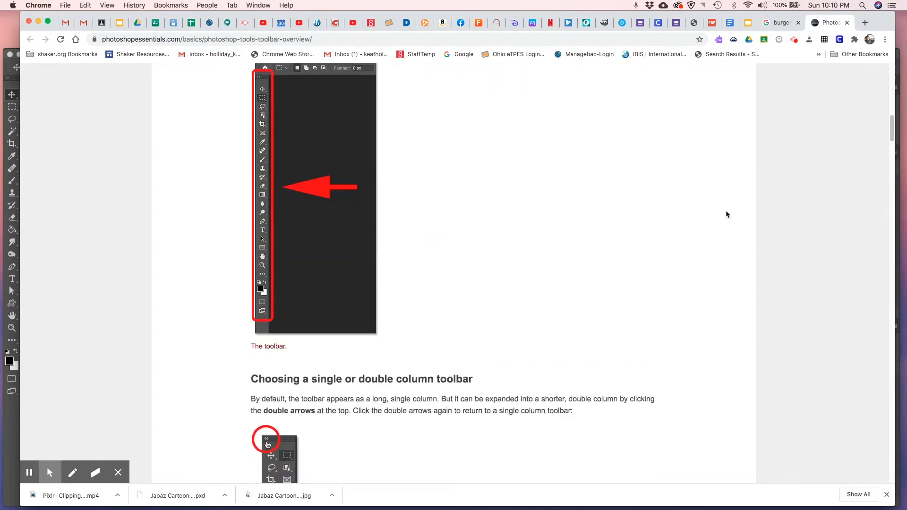
scroll(726, 214, "down", 10)
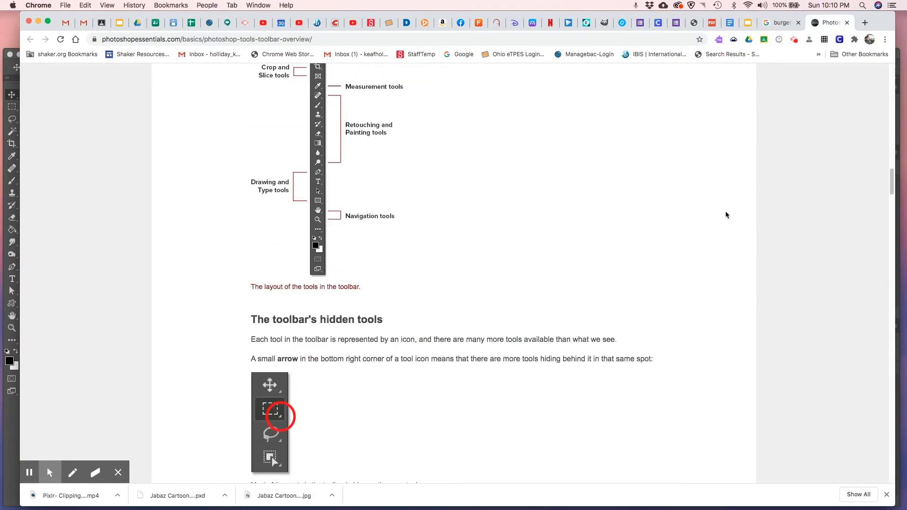
scroll(726, 215, "down", 20)
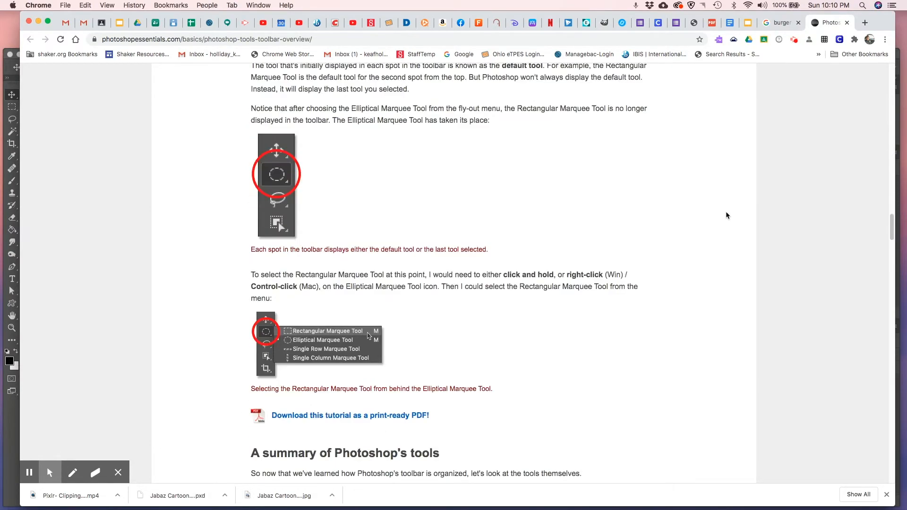
scroll(726, 216, "down", 5)
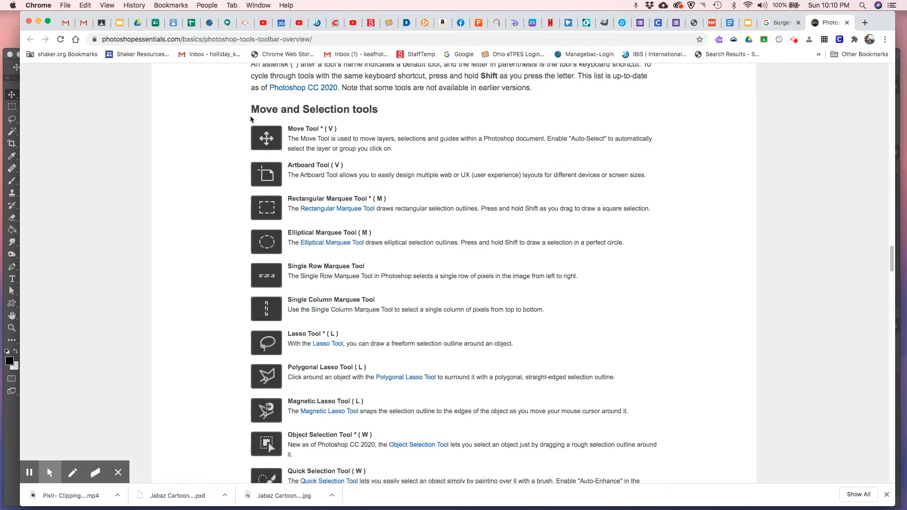
scroll(420, 170, "down", 6)
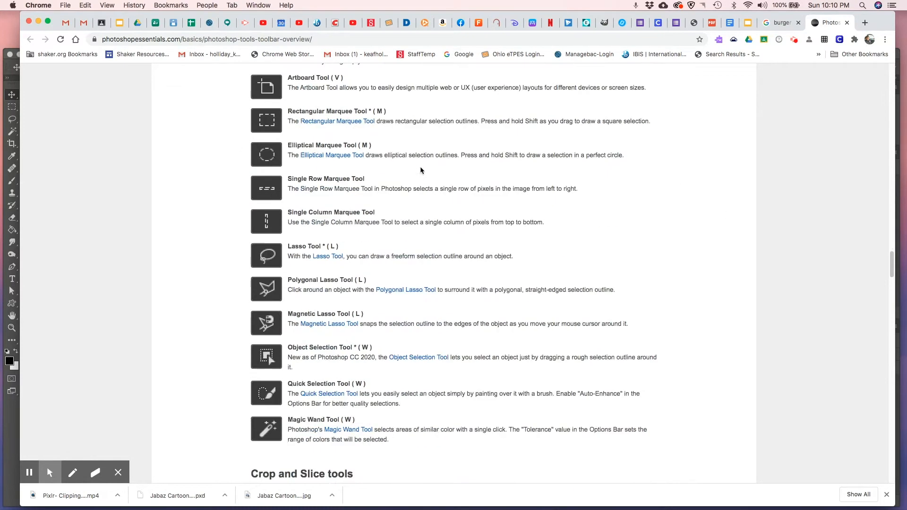
scroll(420, 170, "up", 3)
scroll(420, 170, "up", 13)
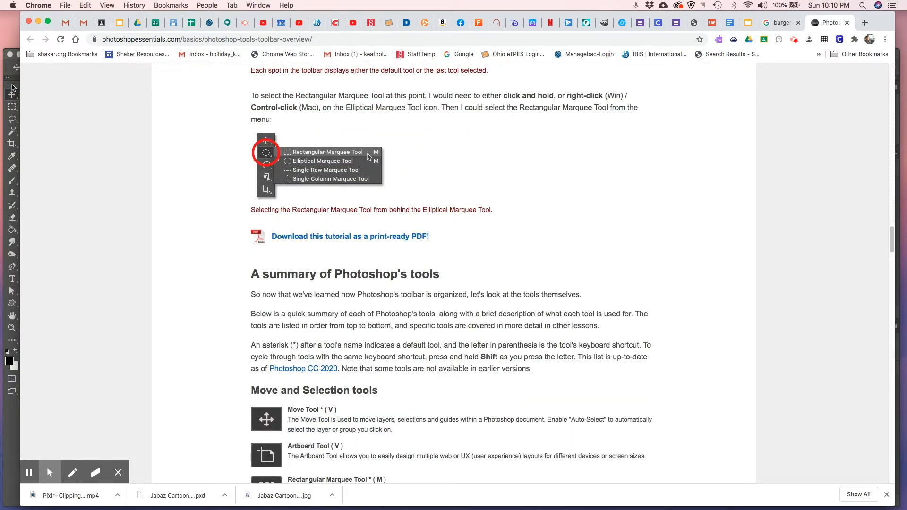
Return to Photoshop, move its window up to the top of the desktop and extend its lower edge to fill the screen height
left_click(17, 91)
left_click_drag(101, 57, 104, 21)
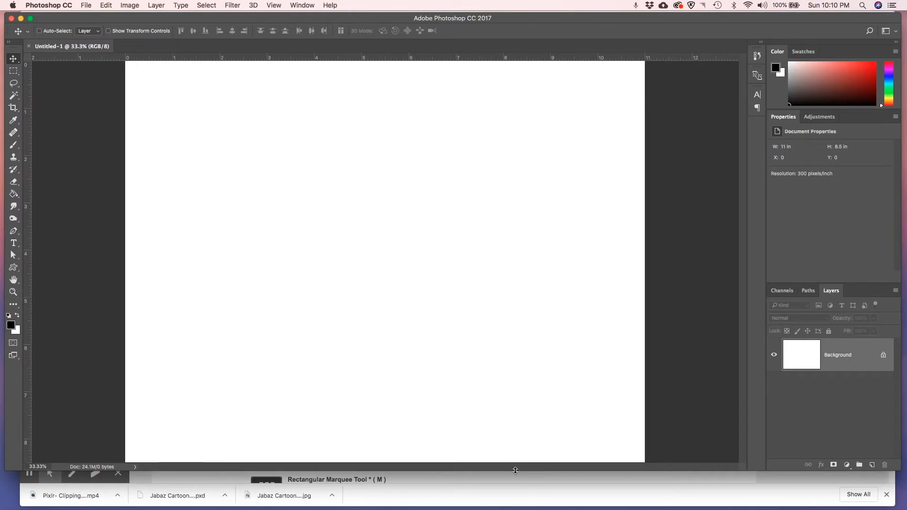
left_click(512, 481)
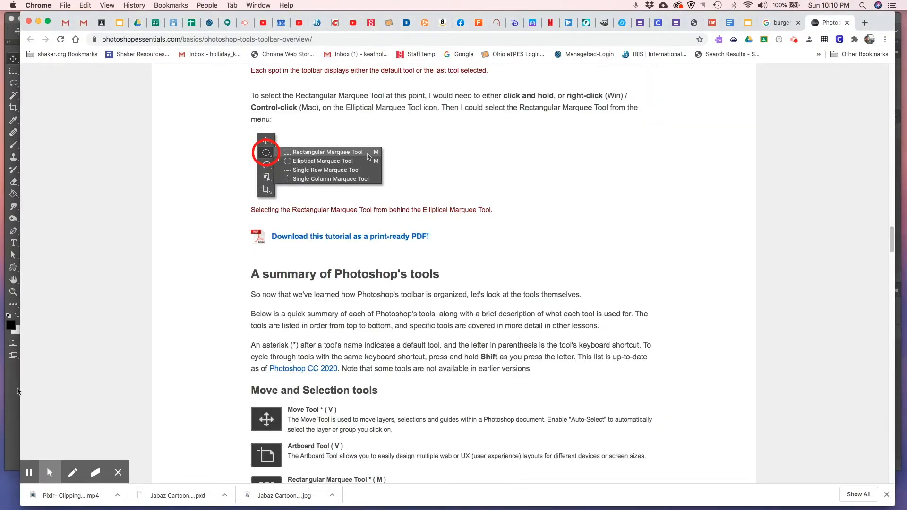
left_click(17, 391)
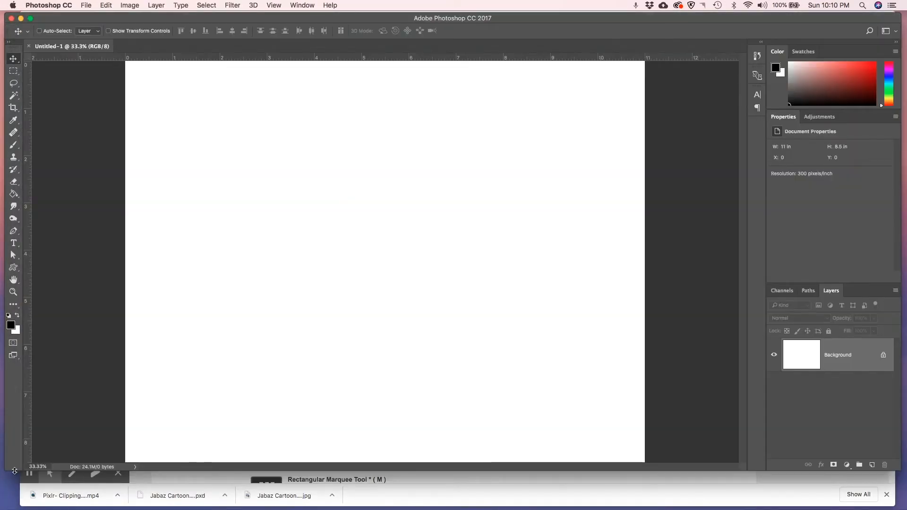
left_click_drag(15, 471, 19, 504)
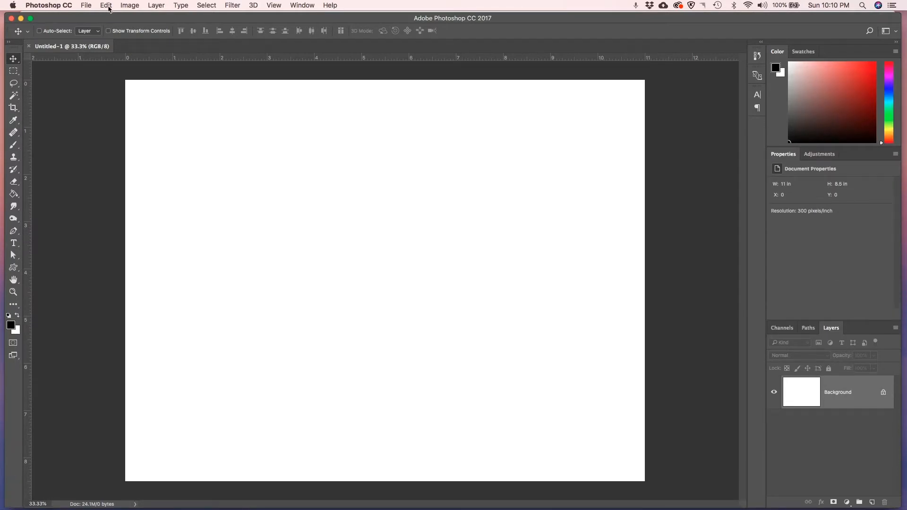
left_click(85, 6)
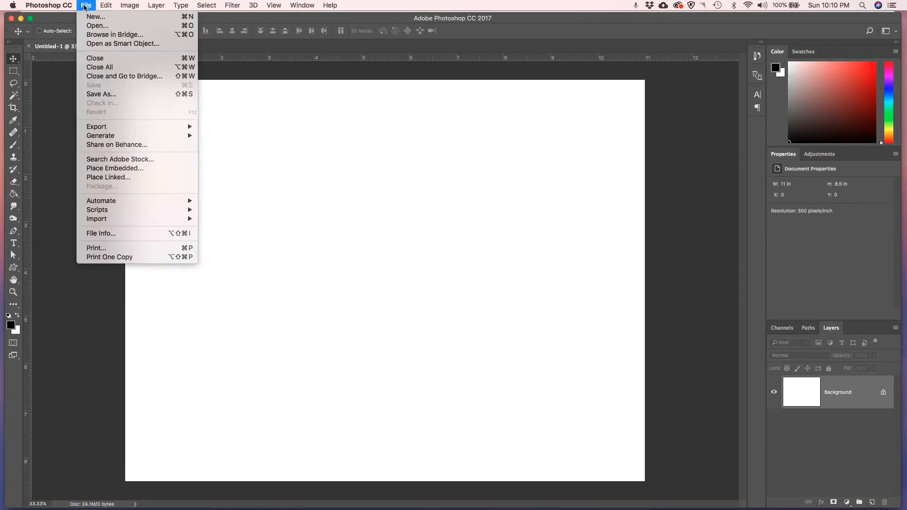
left_click(116, 96)
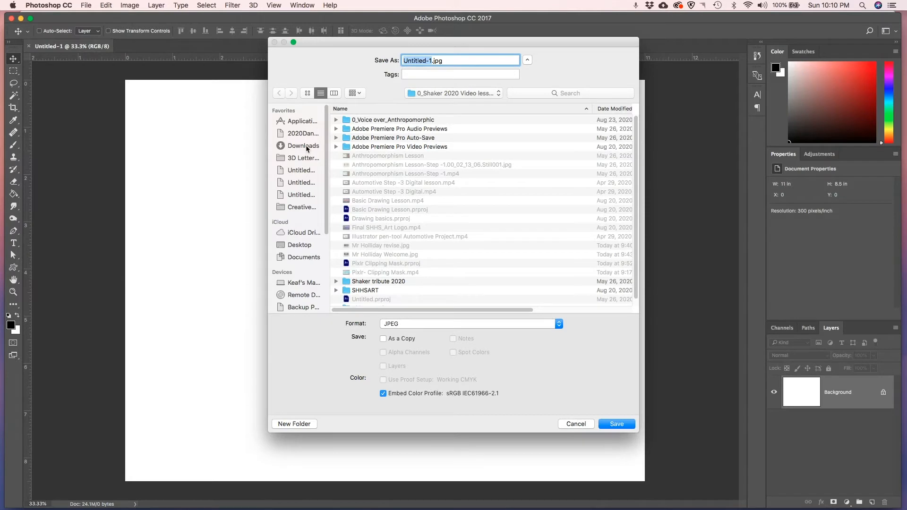
left_click(306, 147)
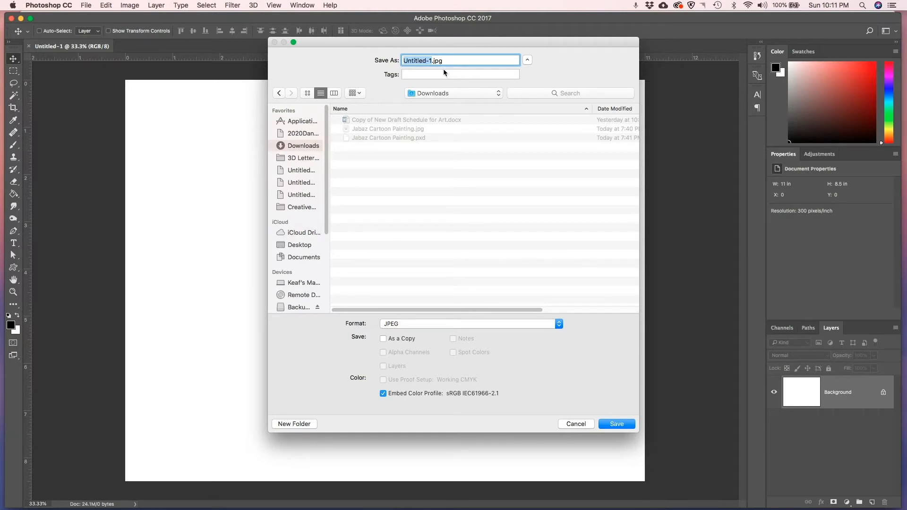
left_click(559, 326)
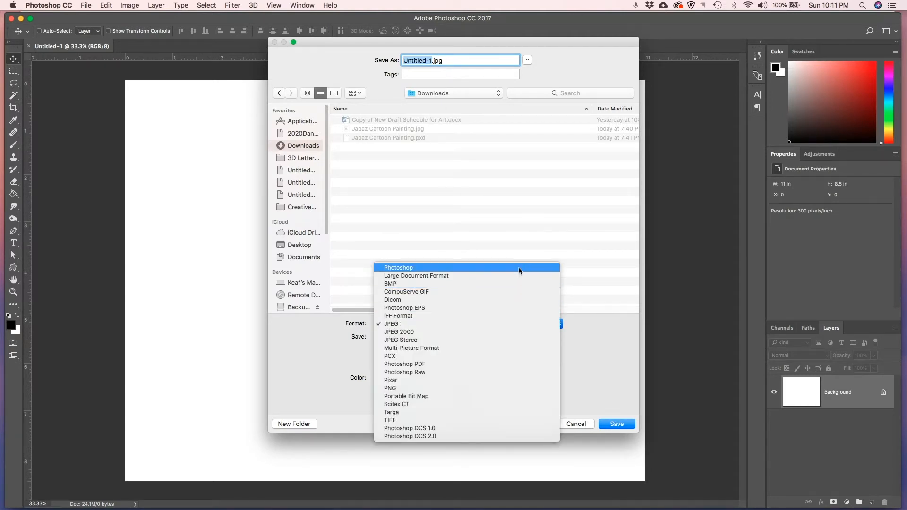
left_click(615, 368)
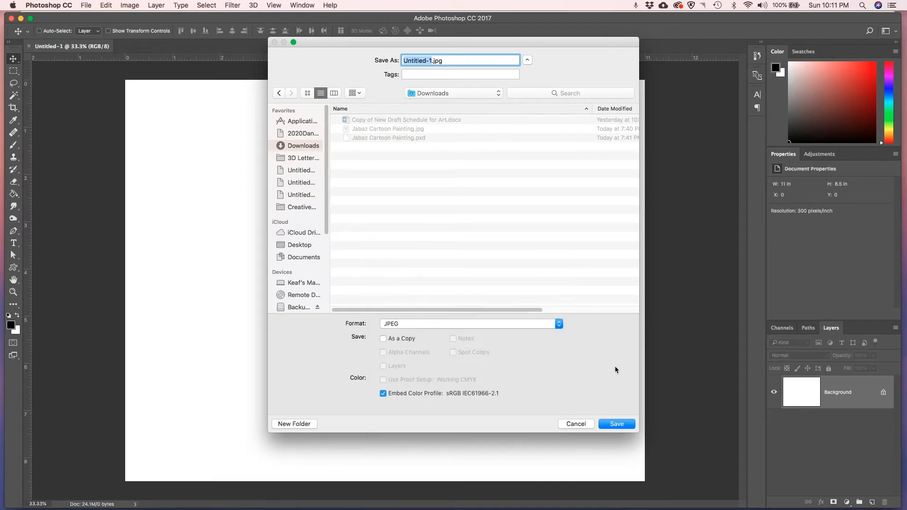
left_click(574, 424)
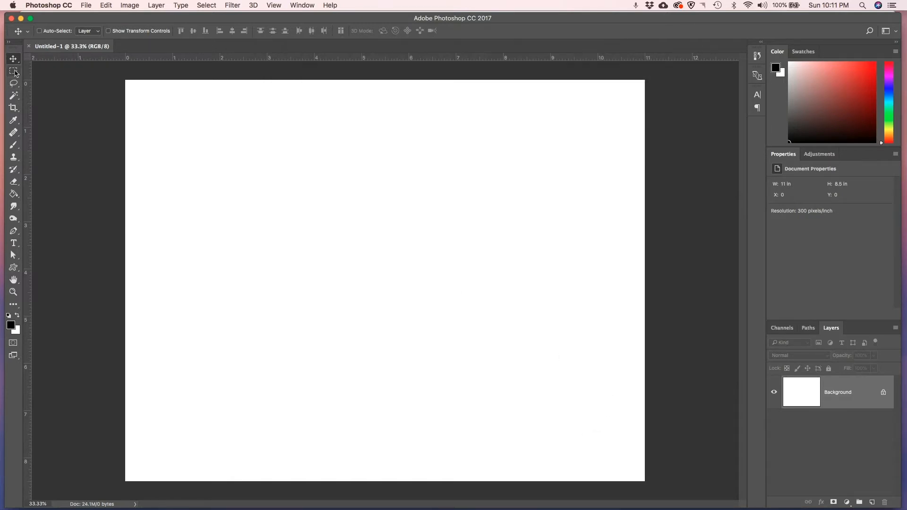
Activate the Rectangular Marquee tool and set the foreground color to pure red, ff0000
left_click(14, 72)
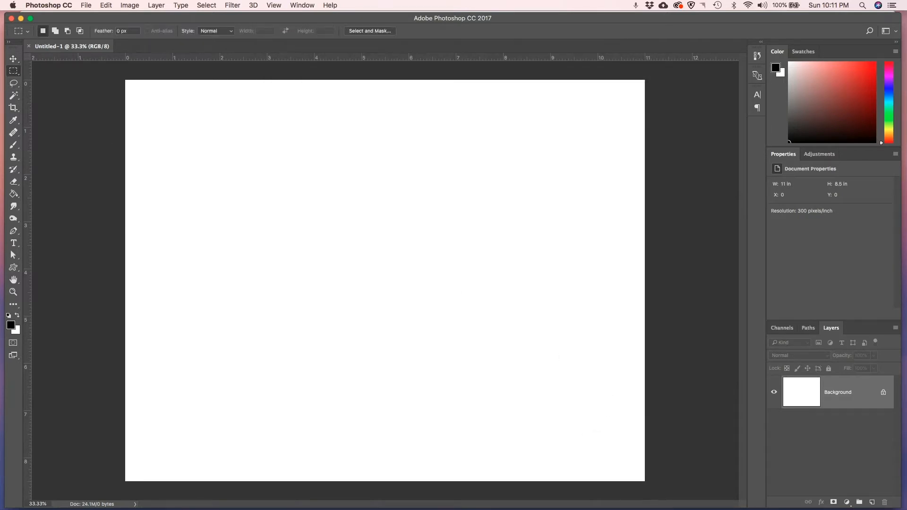
left_click(11, 324)
left_click_drag(137, 202, 186, 139)
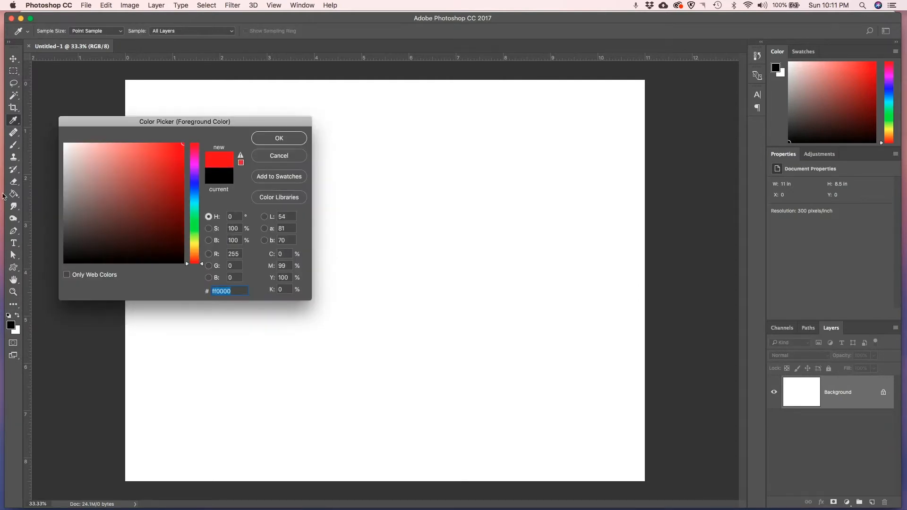
left_click(278, 138)
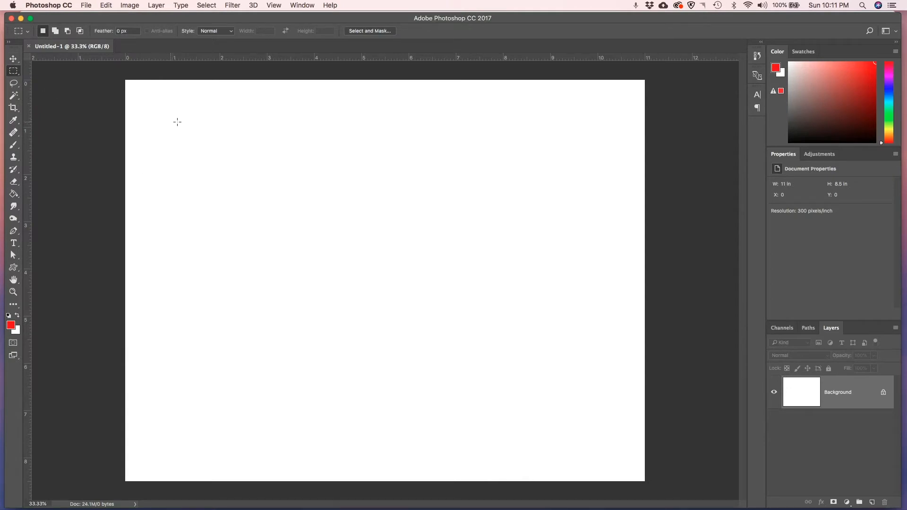
Draw a rectangular selection about 3.7 by 2.9 inches in the canvas's upper-left area and fill it with the red foreground color on a new layer
left_click_drag(227, 123, 401, 258)
left_click(872, 502)
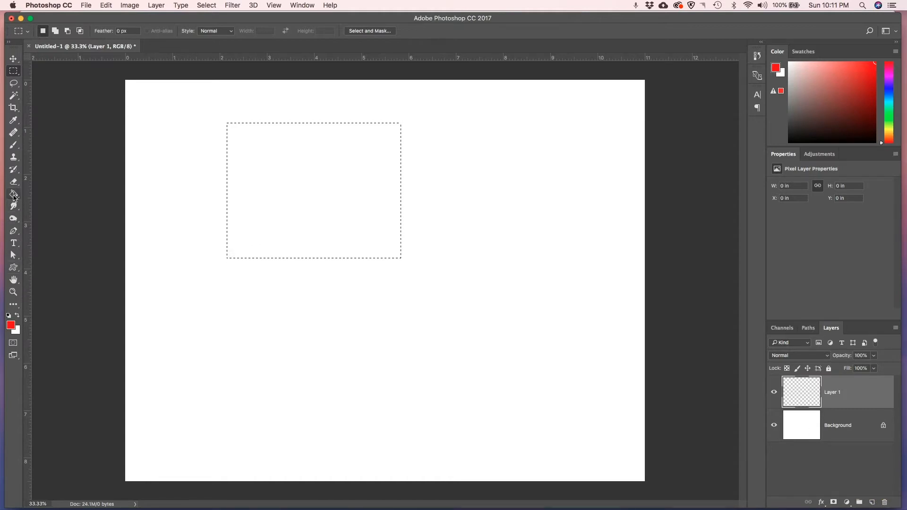
key("g")
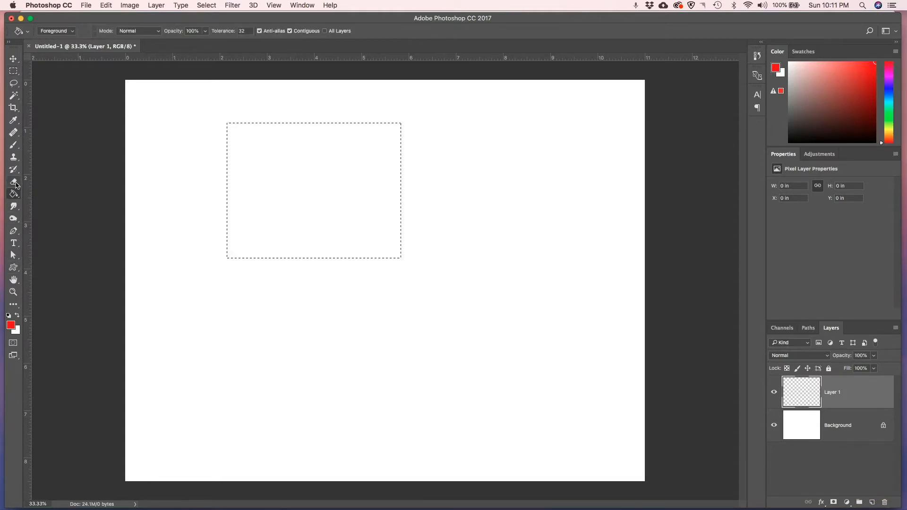
left_click(317, 190)
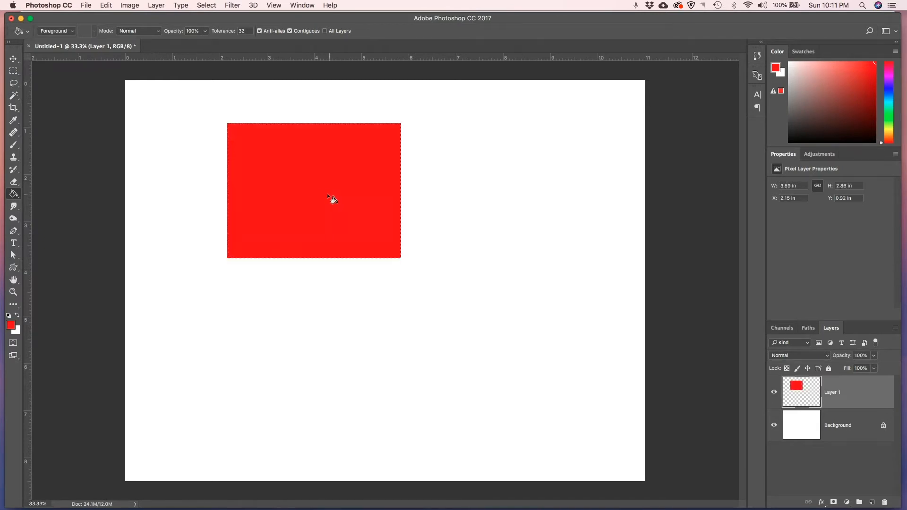
Activate the Gradient tool and look over the presets in the Gradient Editor without changing the current gradient
left_click(13, 193)
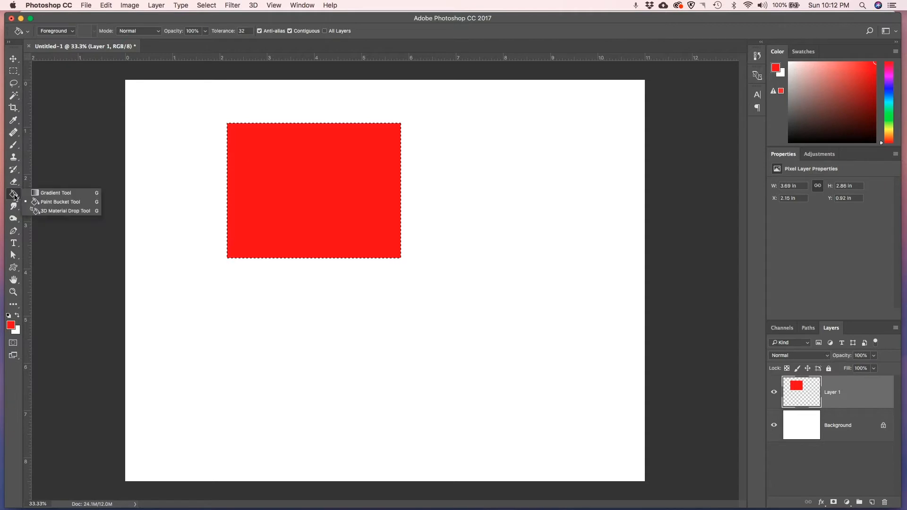
left_click(53, 198)
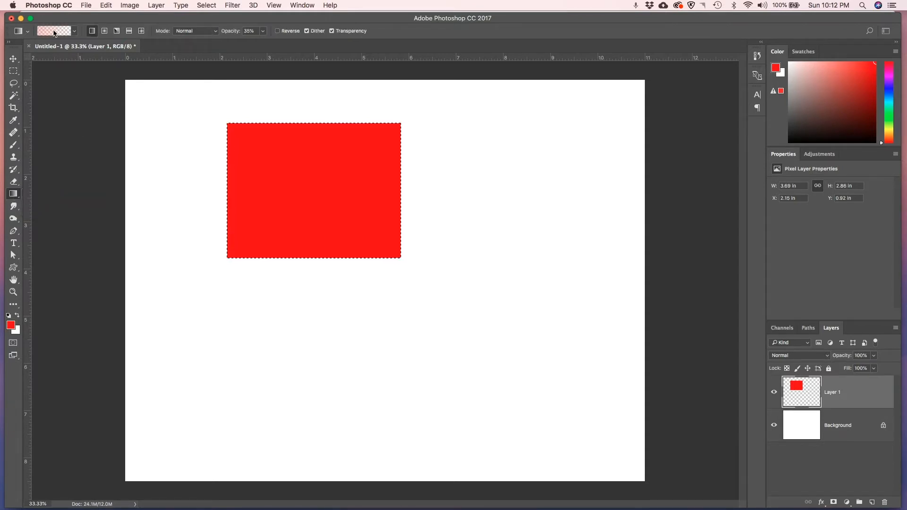
key("i")
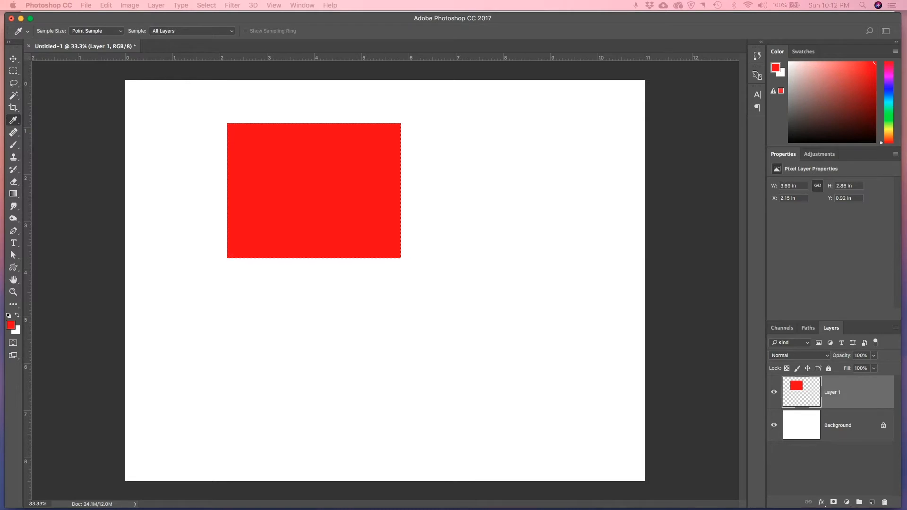
left_click_drag(27, 93, 574, 163)
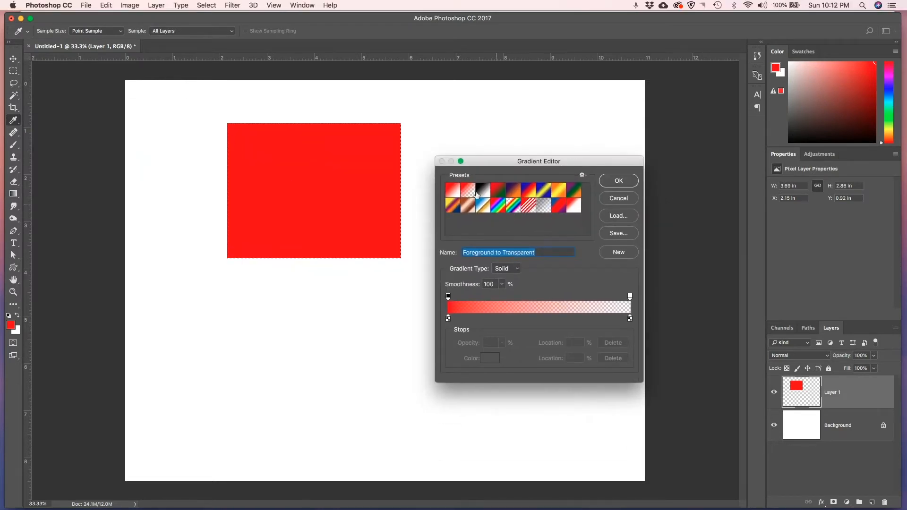
left_click(623, 198)
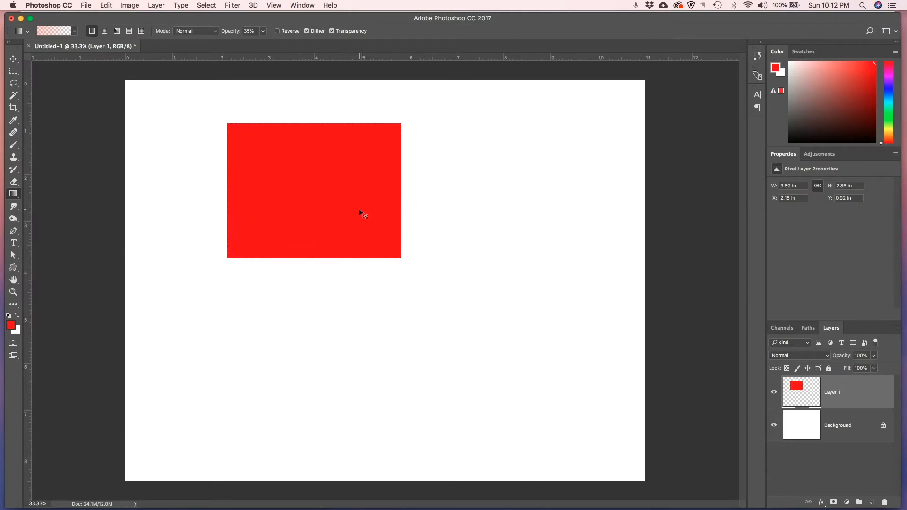
Cut the red fill out of the rectangular selection and refill the selection with the foreground color
key("super+x")
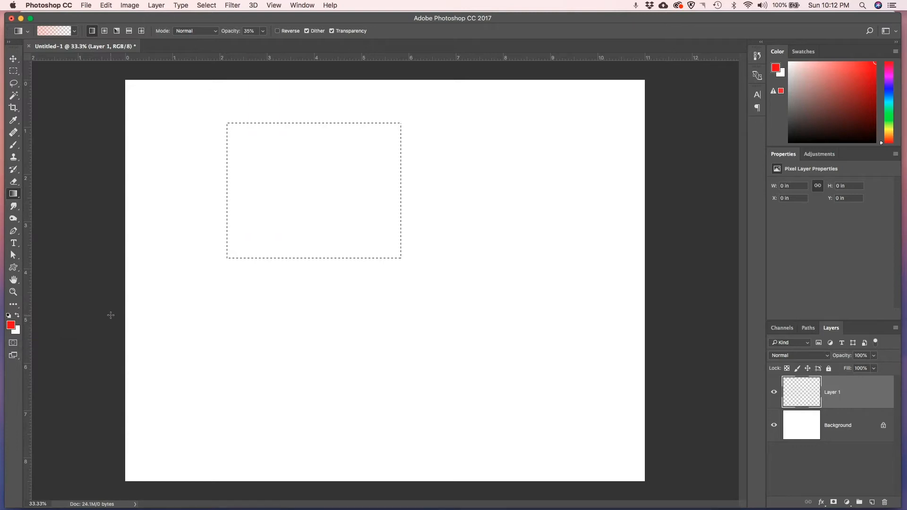
key("alt+BackSpace")
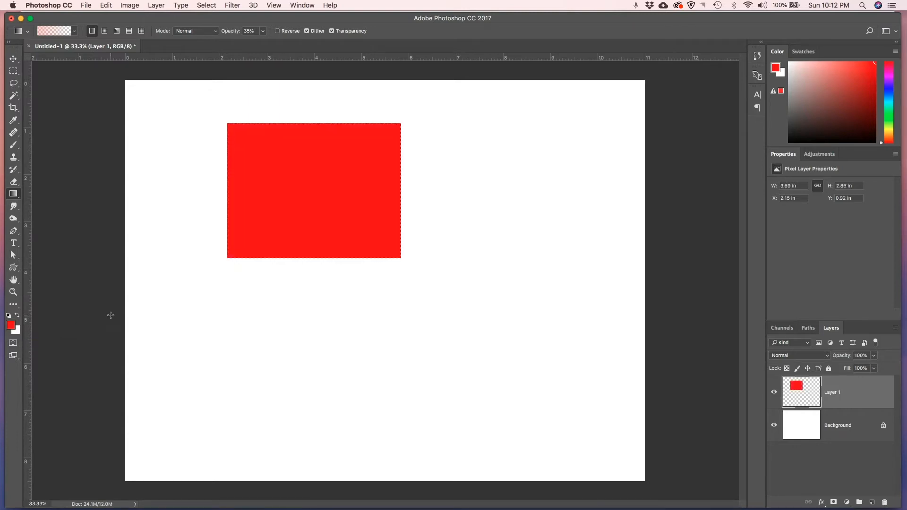
Undo the fills, the rectangular selection and the added layer, back to the blank Background layer
key("super+z")
key("super+z")
key("super+alt+z")
key("super+alt+z")
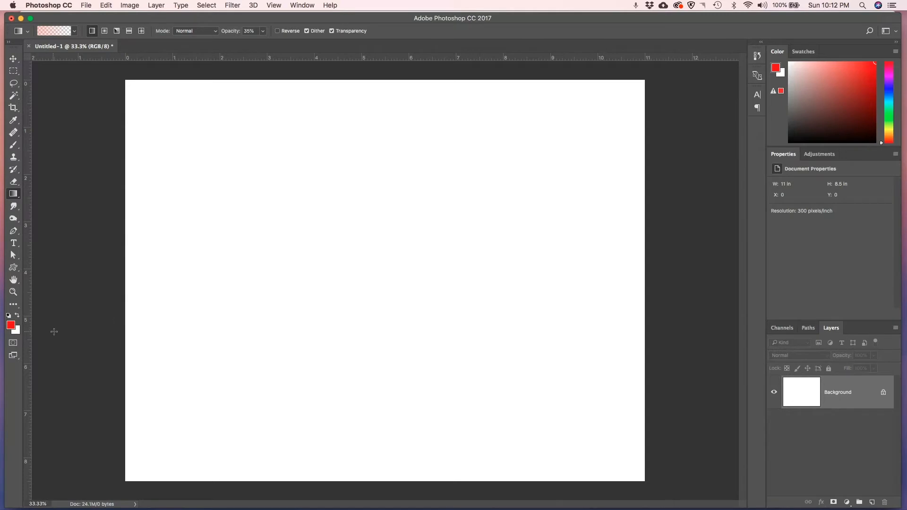
Add a new layer, lasso a kidney-shaped selection about 5.1 by 3.8 inches and fill it with the red foreground color
left_click(872, 502)
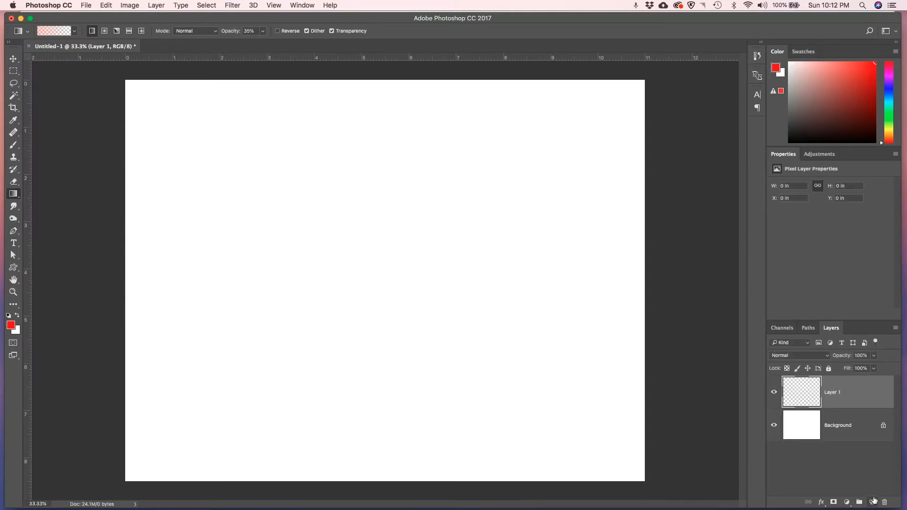
left_click(14, 84)
mouse_move(442, 155)
left_mouse_down()
mouse_move(306, 144)
mouse_move(288, 247)
mouse_move(498, 279)
mouse_move(447, 164)
left_mouse_up()
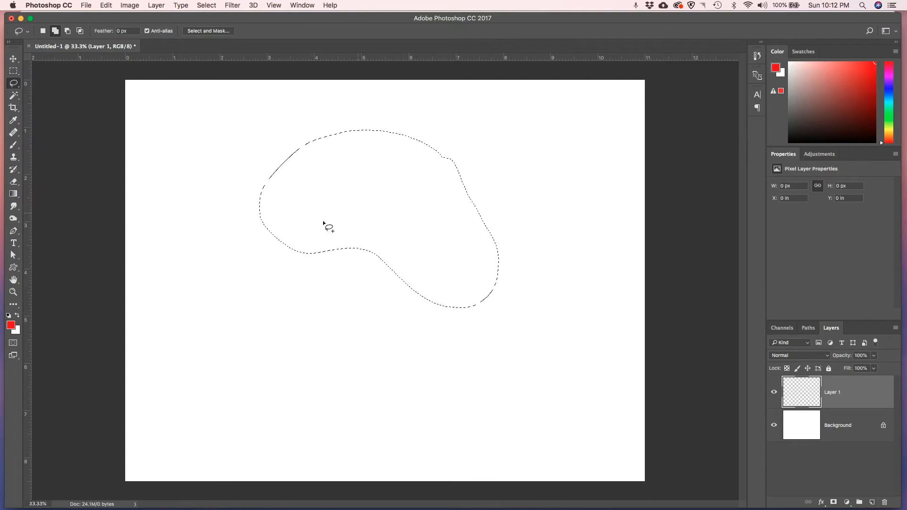
key("alt+BackSpace")
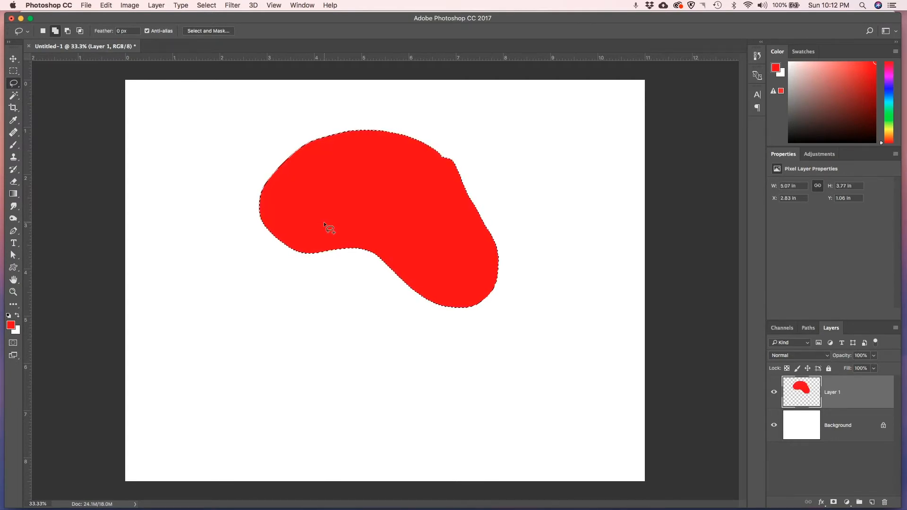
Clear the lasso selection, delete the layer with the red shape and add a new empty layer
key("super+d")
key("BackSpace")
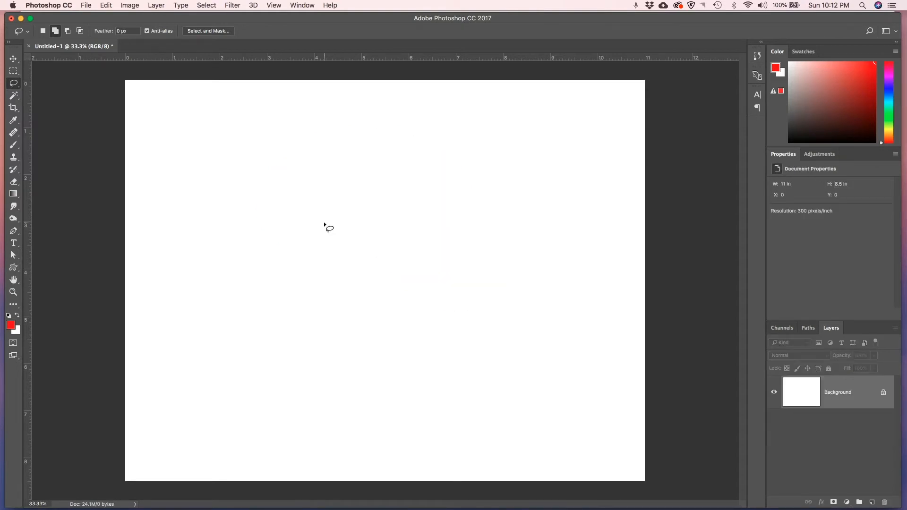
left_click(873, 503)
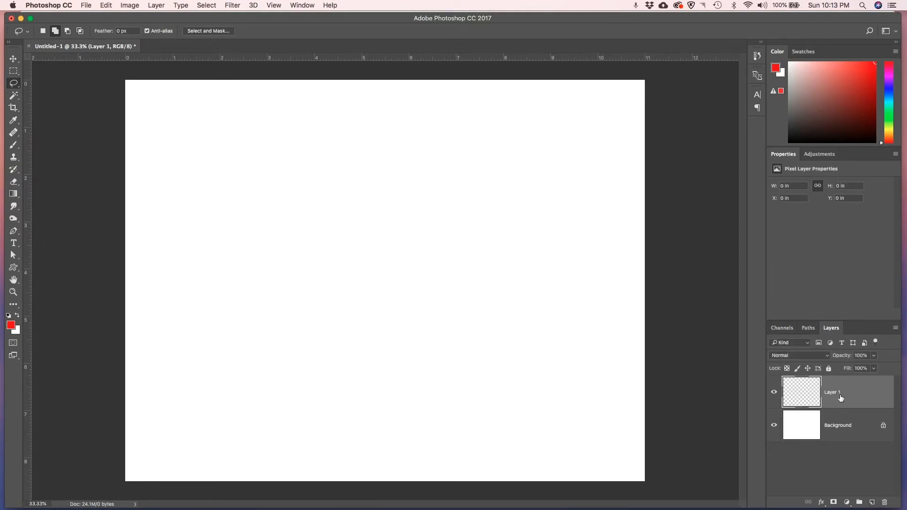
Set the foreground color to black, 000000, for use with the Type tool
left_click(15, 244)
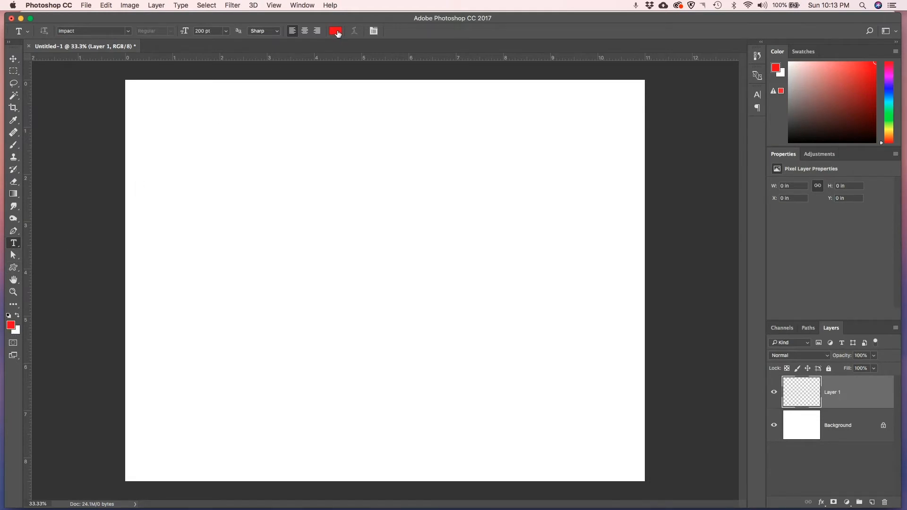
left_click(11, 326)
left_click_drag(99, 257, 50, 278)
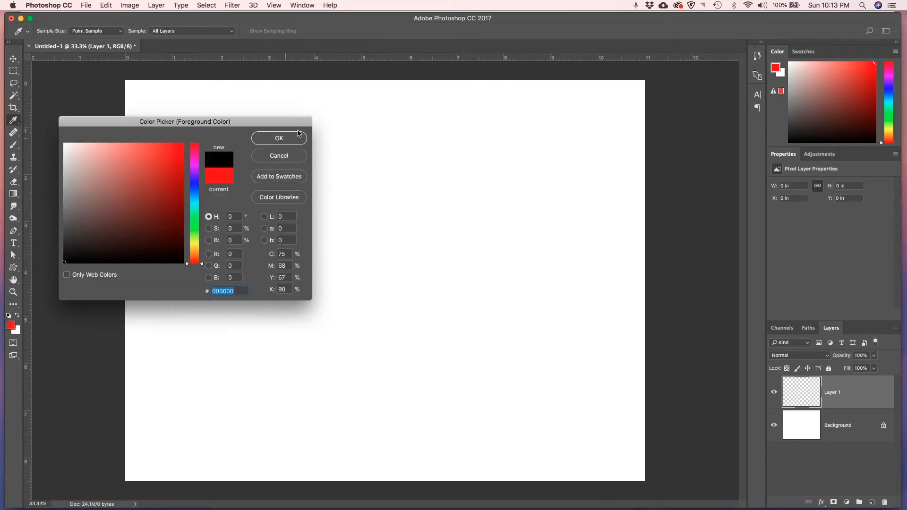
left_click(286, 141)
key("t")
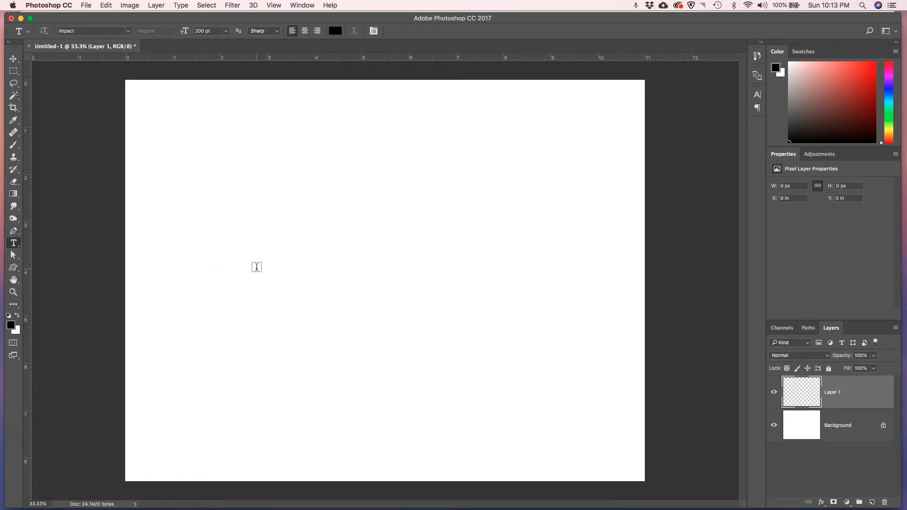
Add the text BURGER in black 200 pt Impact, starting about 2.8 inches from the canvas's left edge, and commit it
left_click(256, 267)
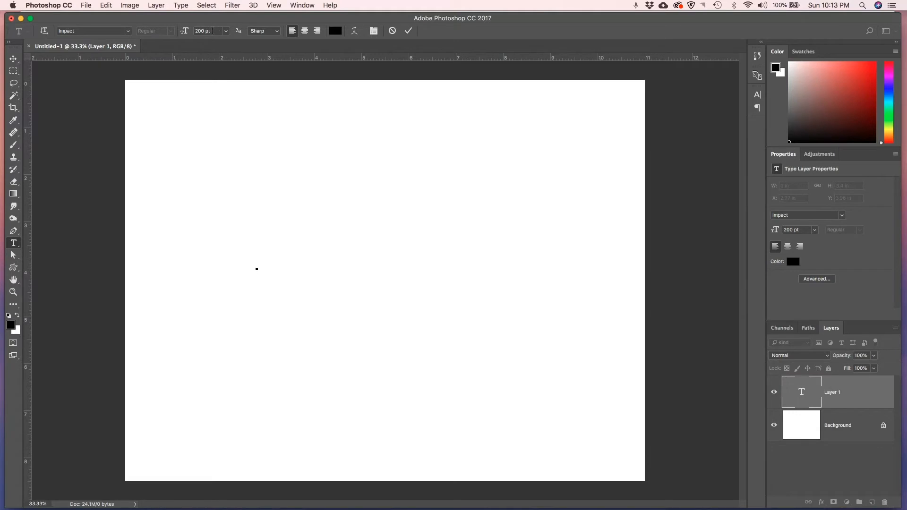
left_click(208, 31)
left_click(227, 34)
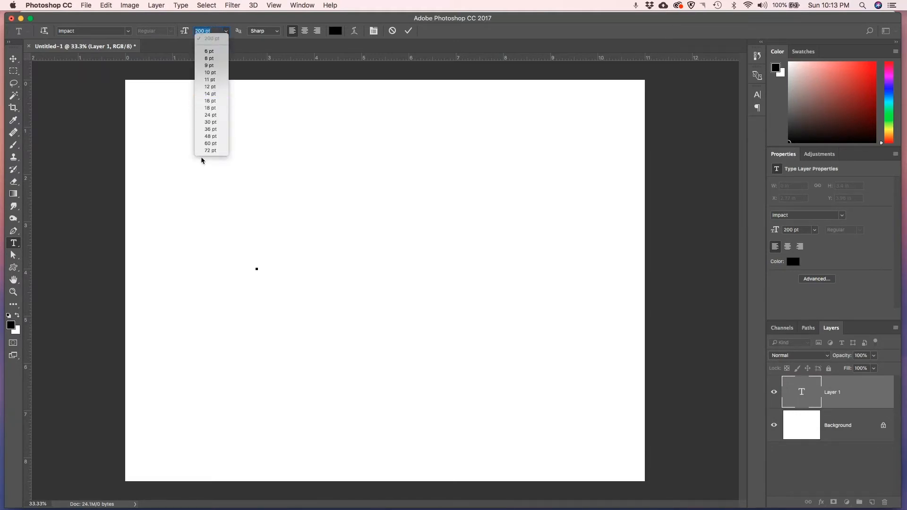
left_click(202, 22)
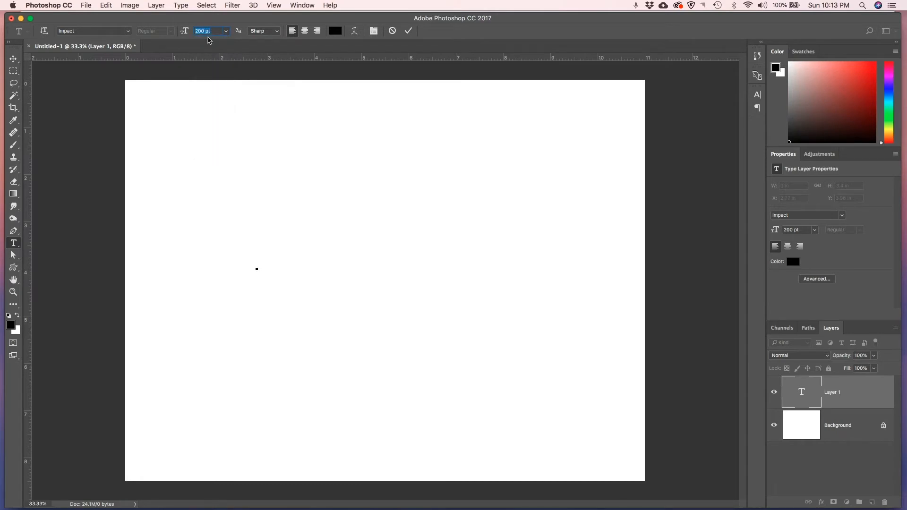
left_click(259, 265)
type("B")
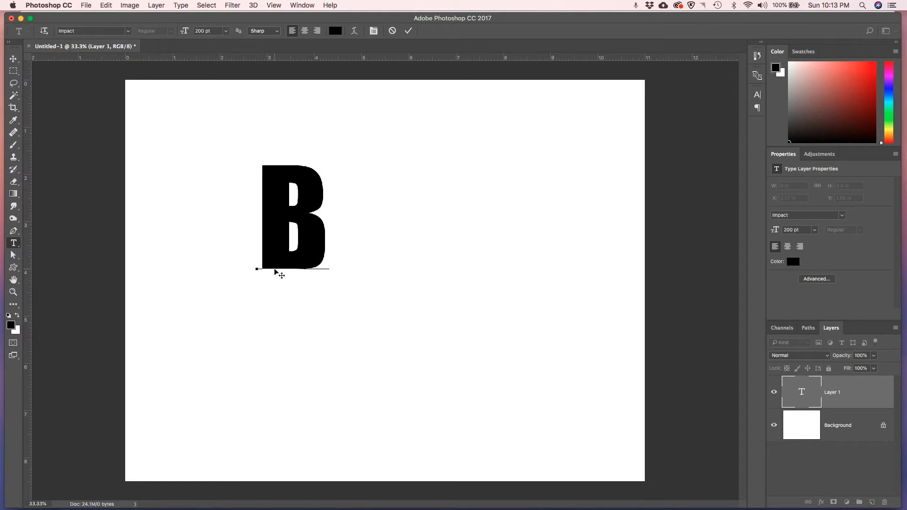
type("URGER")
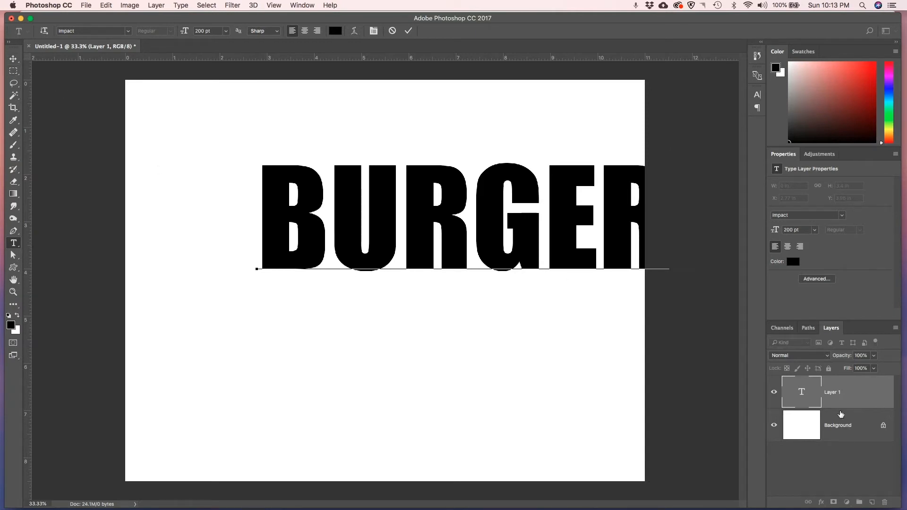
left_click(837, 397)
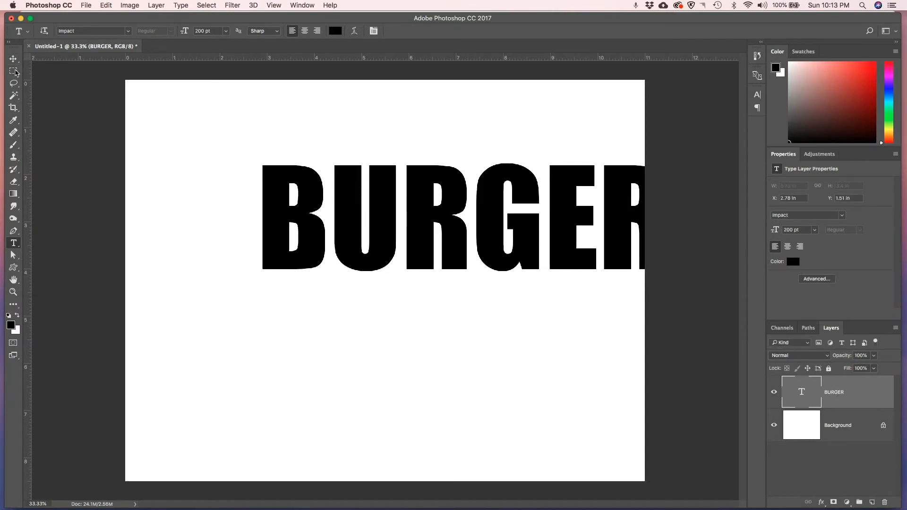
Move the BURGER text left with the Move tool until the whole word fits on the canvas, at about X 1.24 in, Y 1.95 in
left_click(15, 63)
left_click_drag(354, 259, 270, 267)
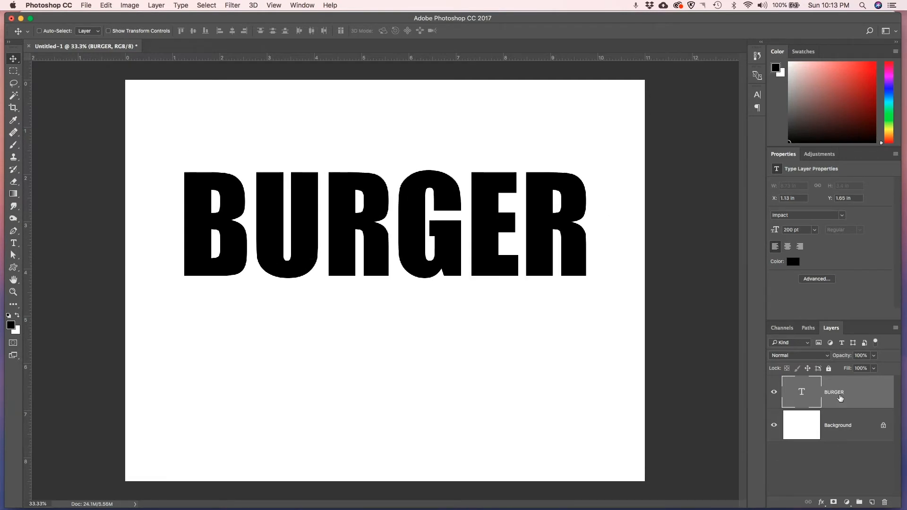
left_click_drag(314, 222, 319, 236)
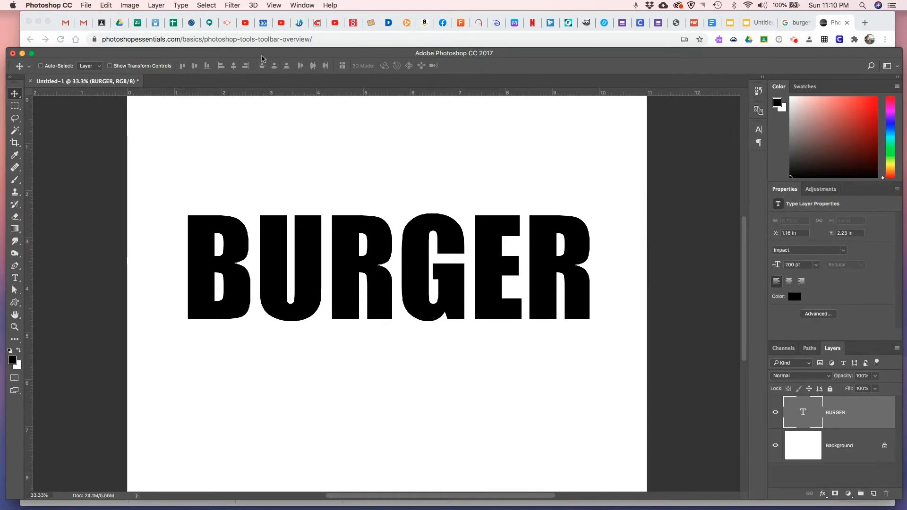
Activate the Type tool and choose Impact as the font for the BURGER text layer
left_click(14, 277)
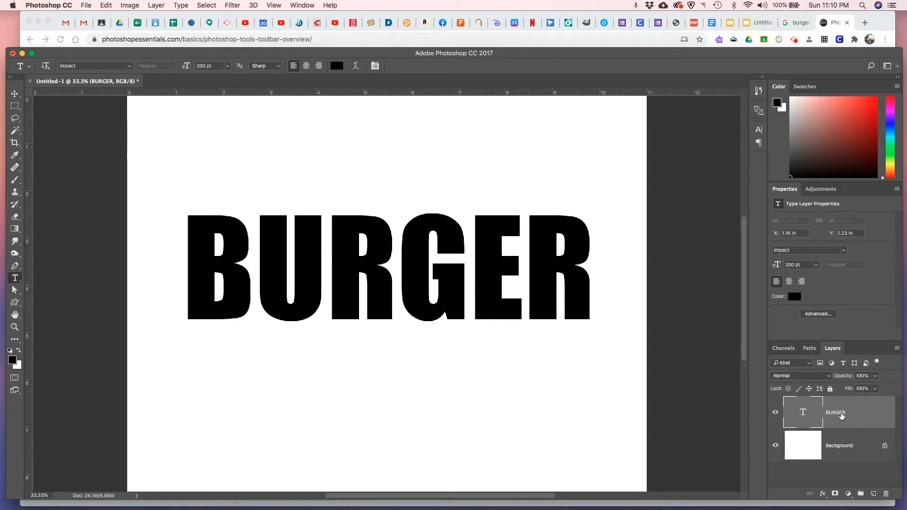
left_click(119, 66)
left_click(130, 69)
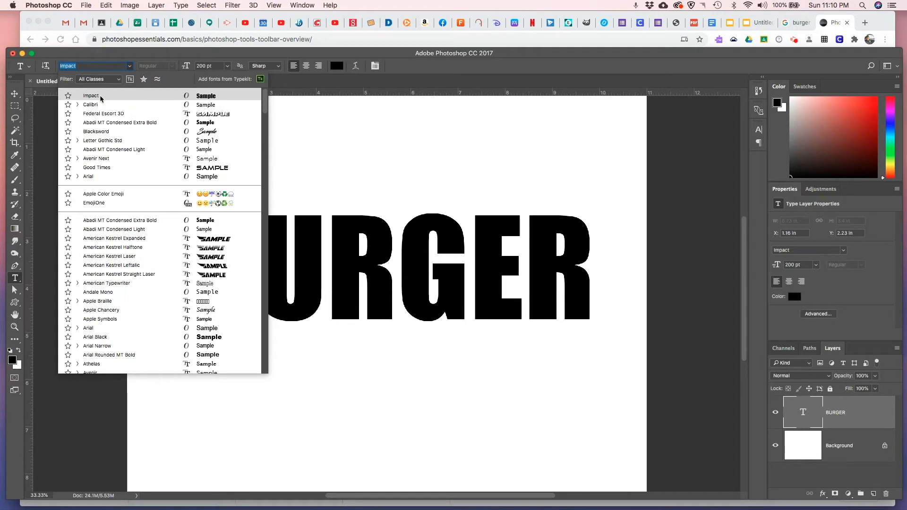
left_click(100, 97)
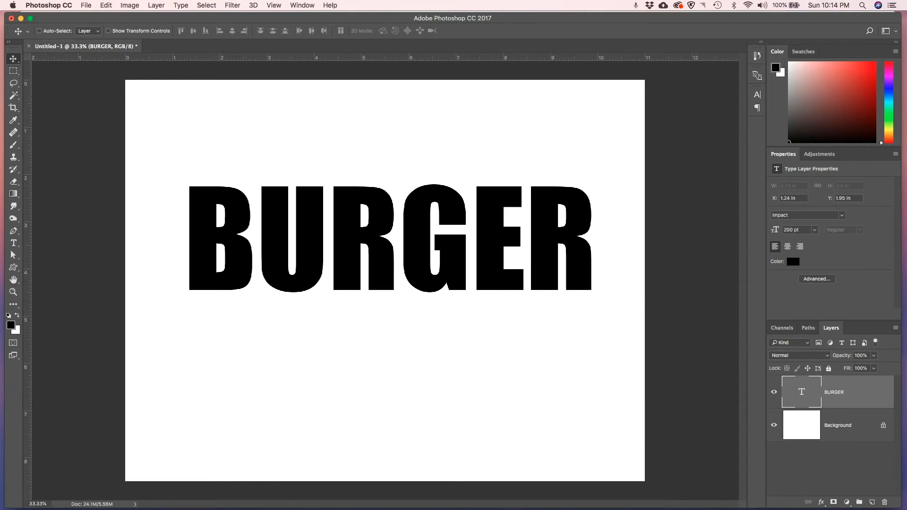
Nudge the BURGER text slightly lower with the Move tool, to about X 1.16 in, Y 2.23 in
mouse_move(282, 222)
left_mouse_down()
mouse_move(287, 193)
mouse_move(280, 235)
left_mouse_up()
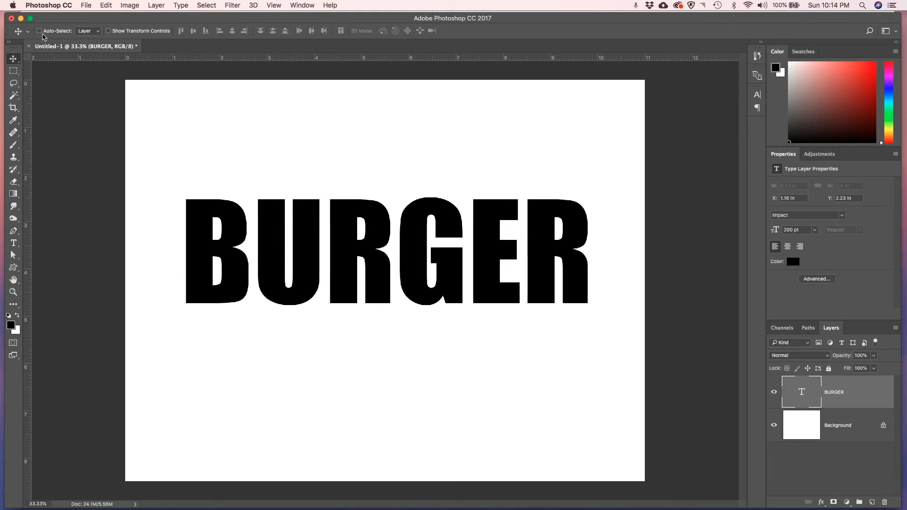
left_click(39, 31)
Lower the Photoshop window, switch to the burger search in Chrome and show its image results filtered to the Large size
left_click_drag(510, 22, 511, 38)
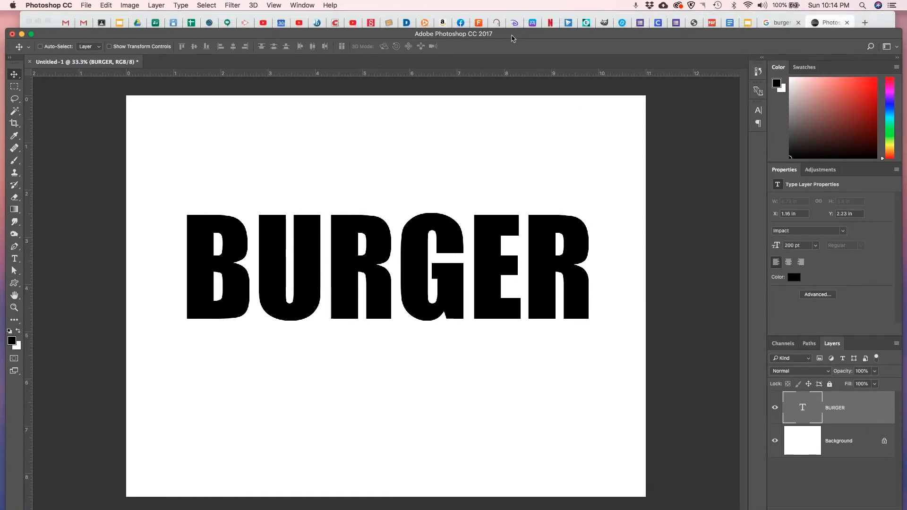
left_click(782, 23)
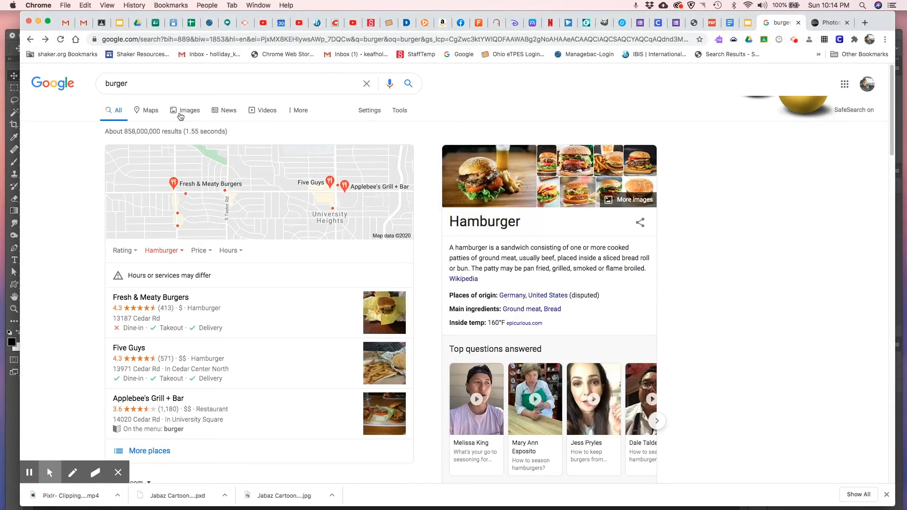
left_click(186, 111)
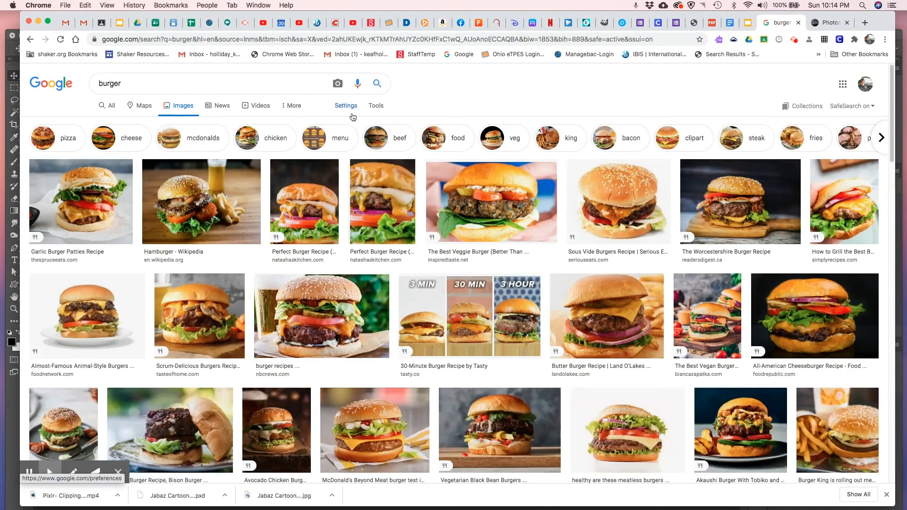
left_click(378, 107)
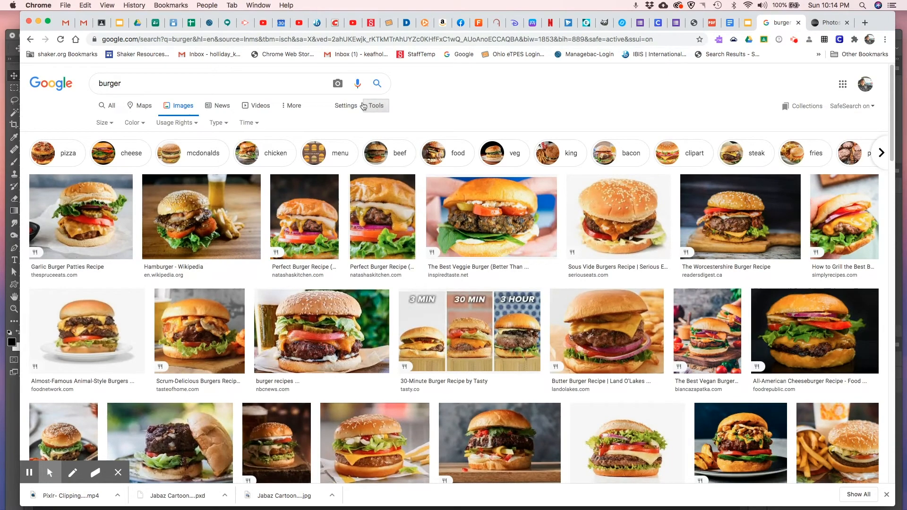
left_click(109, 124)
left_click(111, 151)
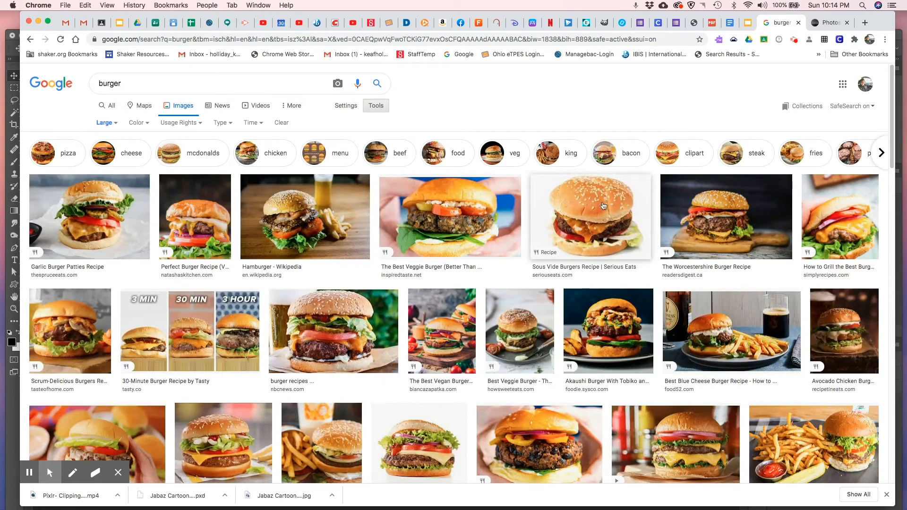
Open the Serious Eats Sous Vide Burgers Recipe picture from the image results and copy the image
left_click(604, 221)
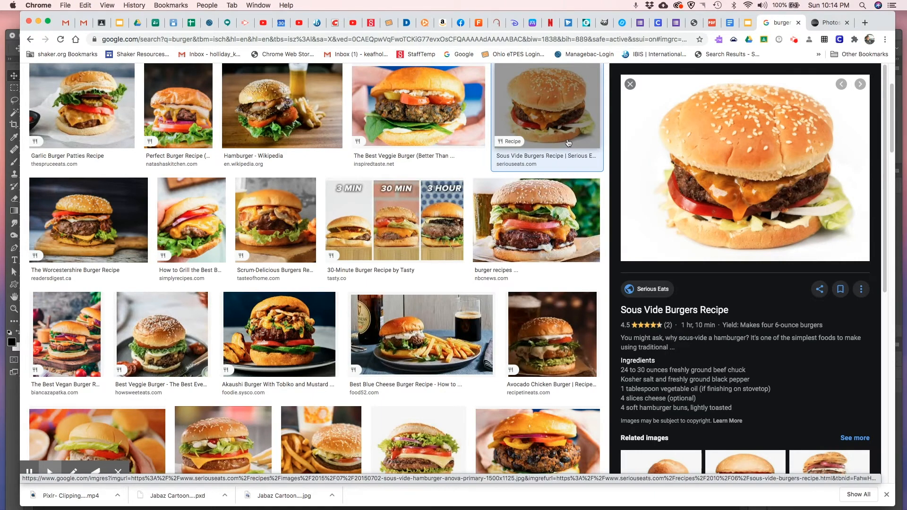
right_click(748, 166)
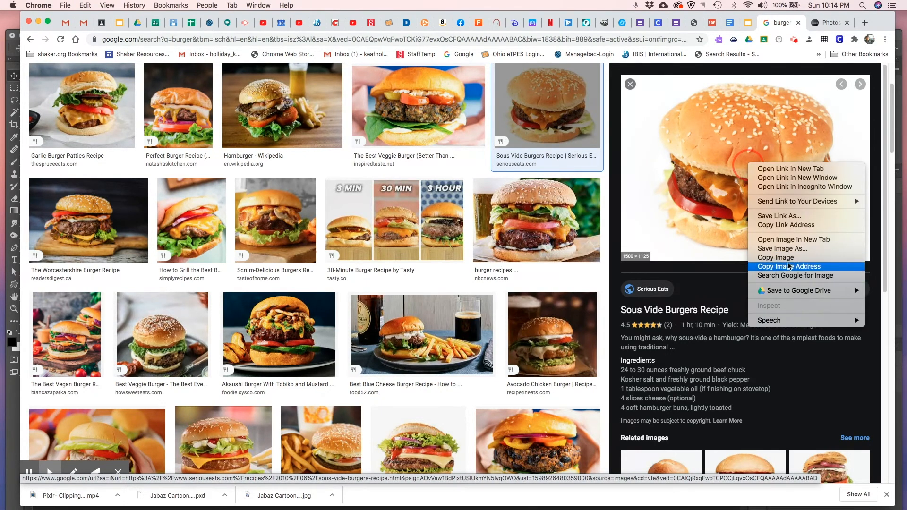
left_click(789, 257)
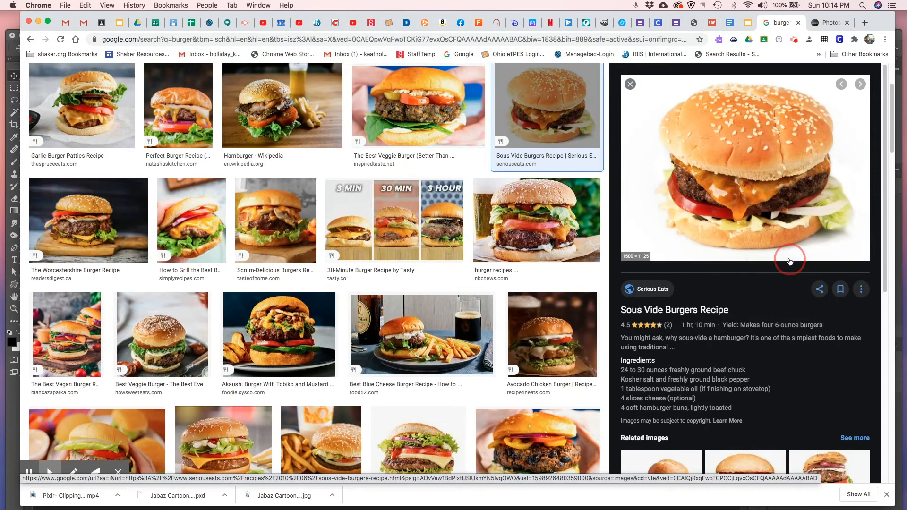
Switch to Photoshop and paste the copied burger image into the BURGER text document
left_click(541, 198)
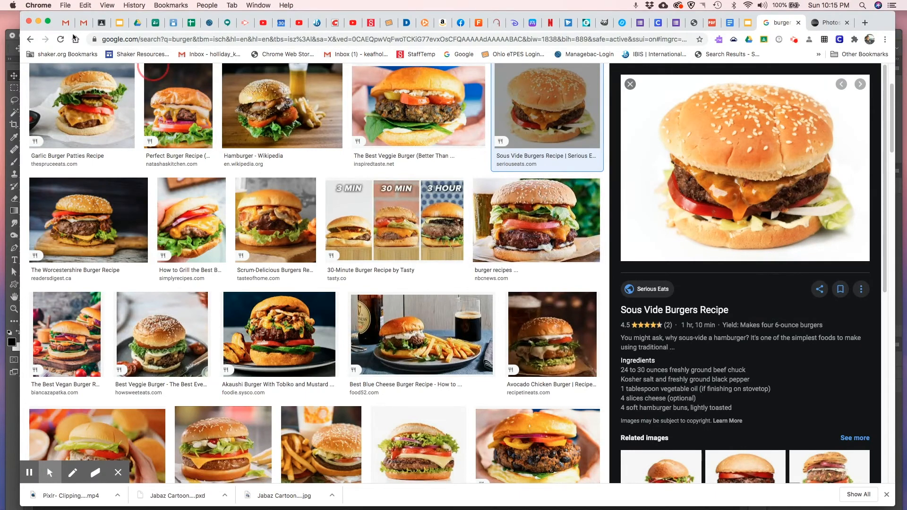
left_click(13, 49)
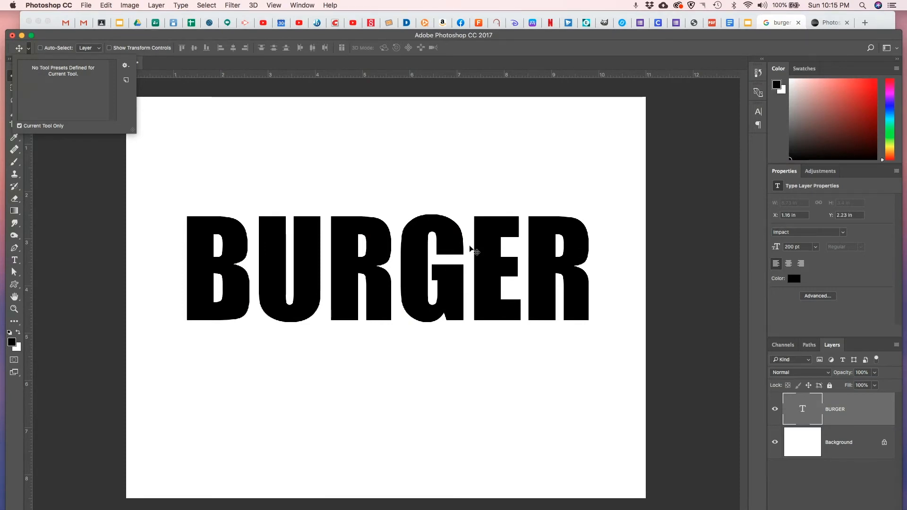
key("super")
left_click(682, 164)
key("super+v")
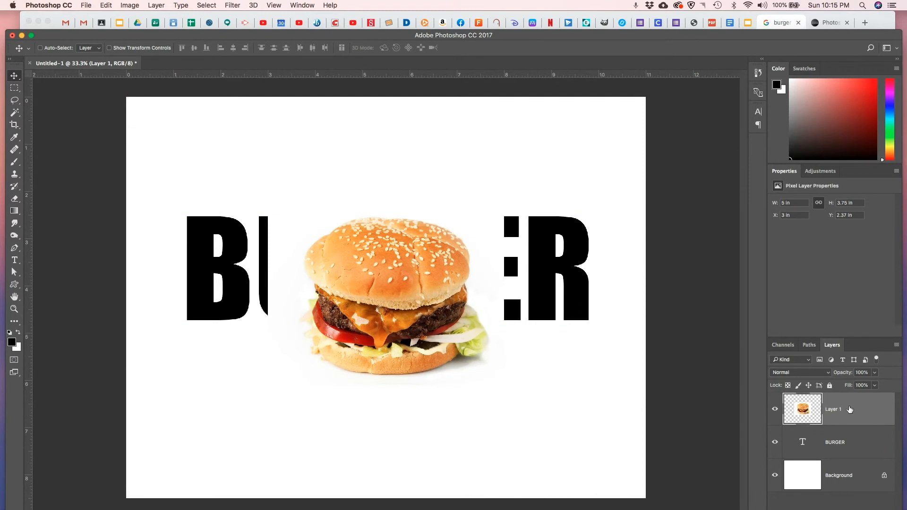
Rename the pasted burger image layer as BURGER
double_click(834, 409)
type("BURGER")
key("Return")
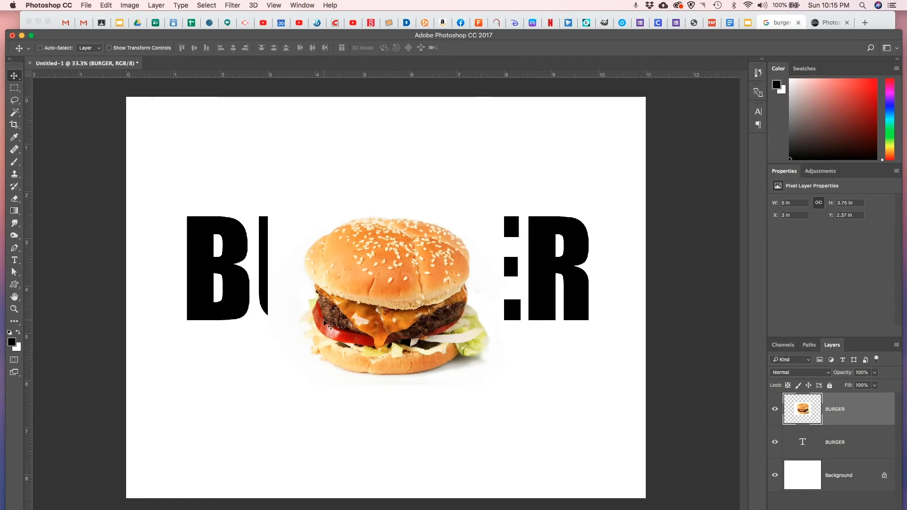
Hide the BURGER text and Background layers and delete the white area around the burger with the Magic Wand tool
left_click(15, 114)
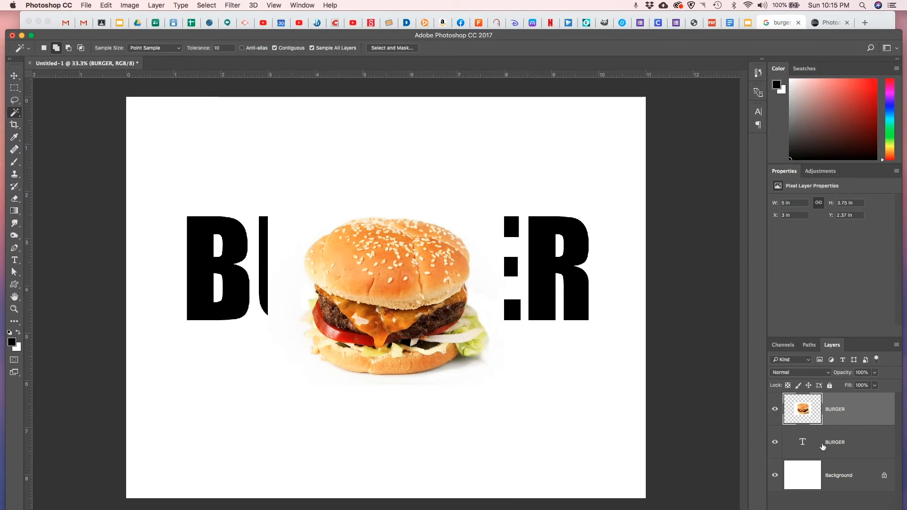
left_click(775, 443)
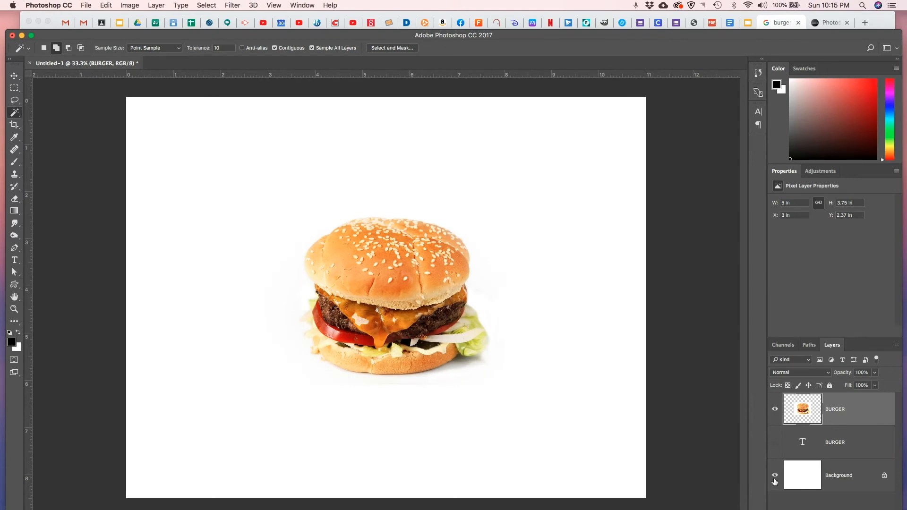
left_click(775, 476)
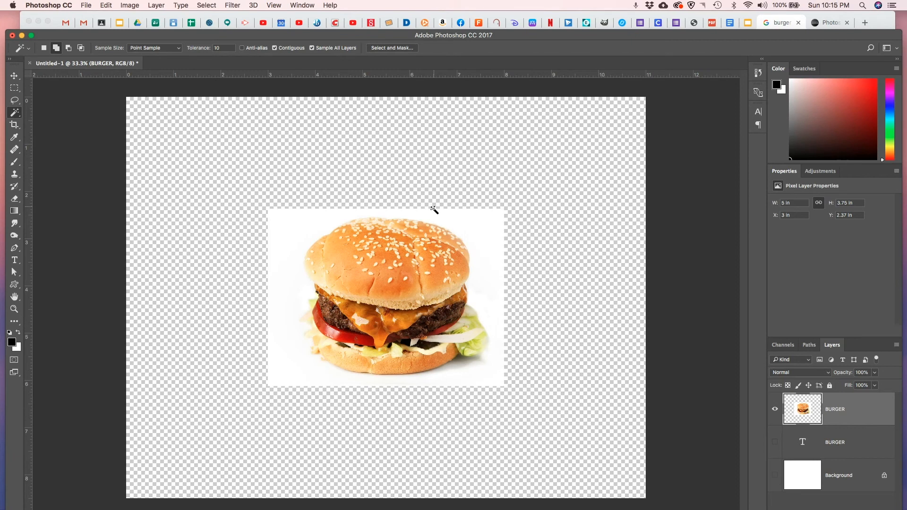
left_click(454, 217)
key("Delete")
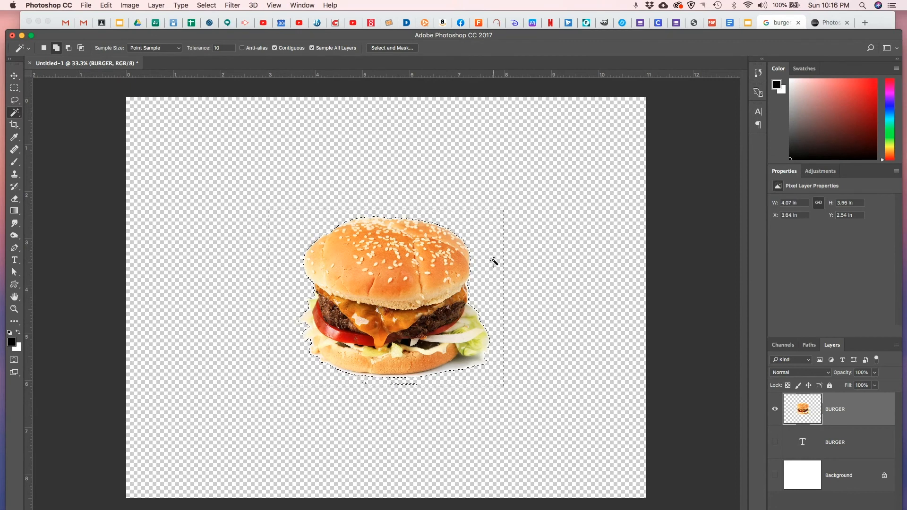
Clear the selection and show the BURGER text and Background layers again
key("super+d")
left_click(776, 443)
left_click(776, 475)
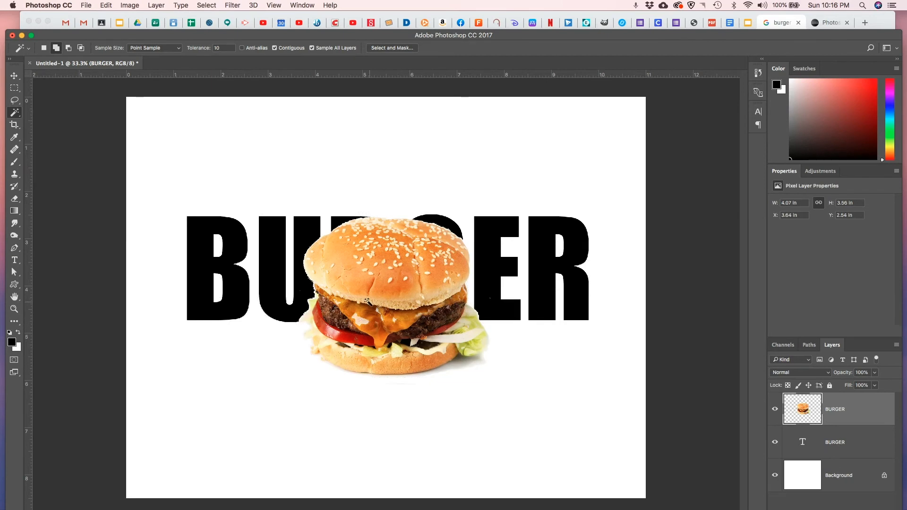
Move the burger over the start of the word and enlarge it with Free Transform to about 4.72 by 4.18 in
left_click(14, 75)
left_click_drag(396, 290, 257, 267)
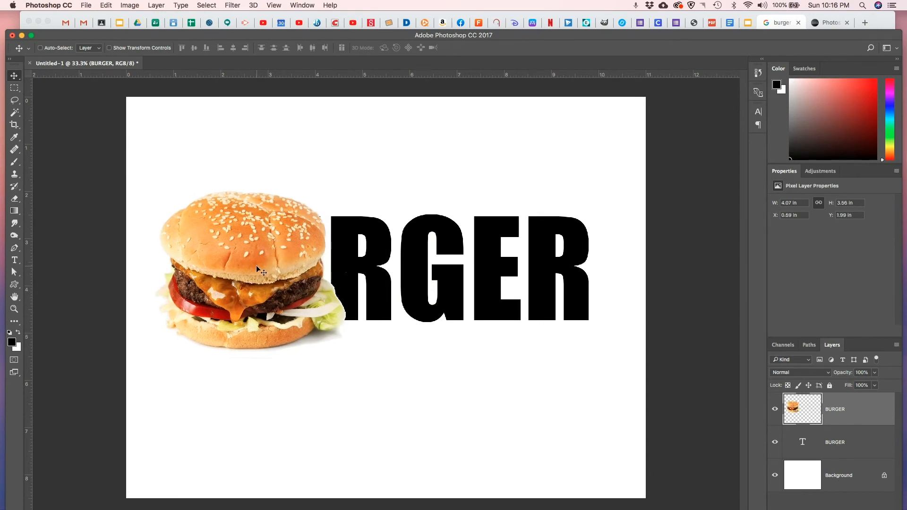
key("ctrl+t")
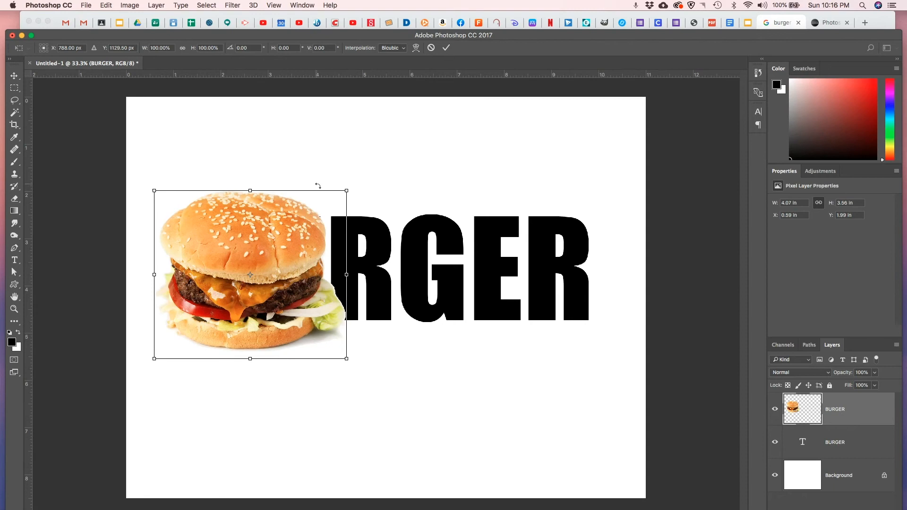
left_click_drag(347, 190, 372, 168)
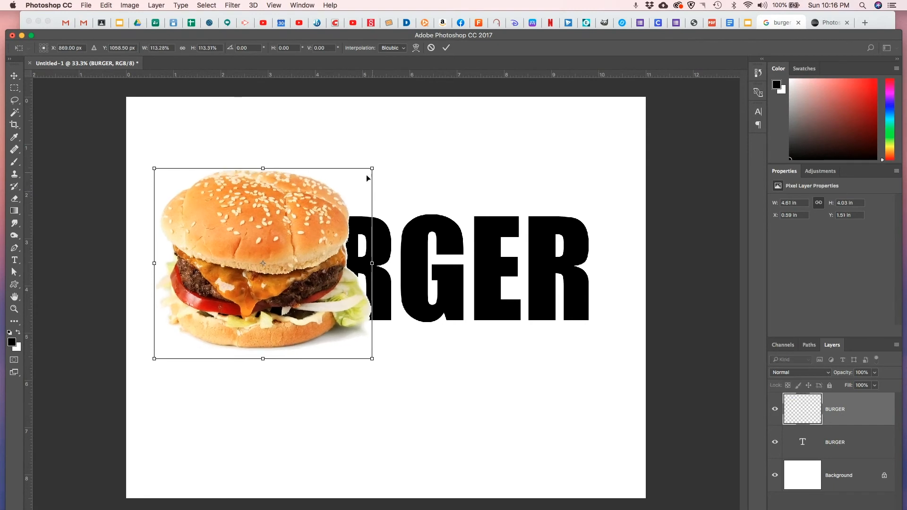
left_click_drag(297, 234, 290, 241)
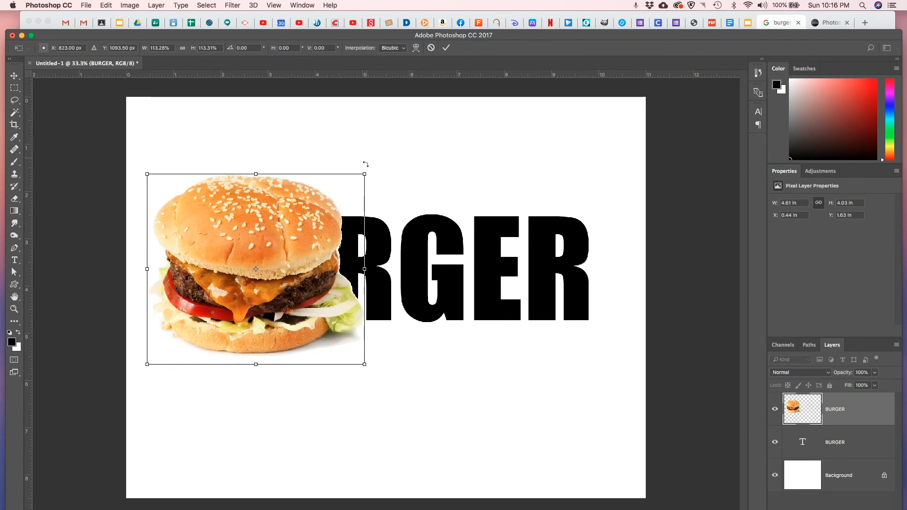
mouse_move(364, 173)
left_mouse_down()
mouse_move(381, 156)
mouse_move(367, 168)
mouse_move(373, 163)
left_mouse_up()
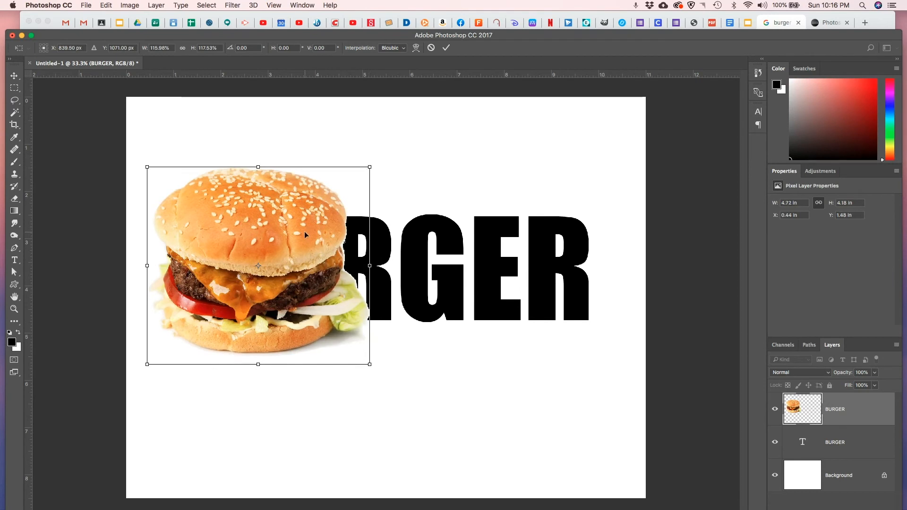
key("Return")
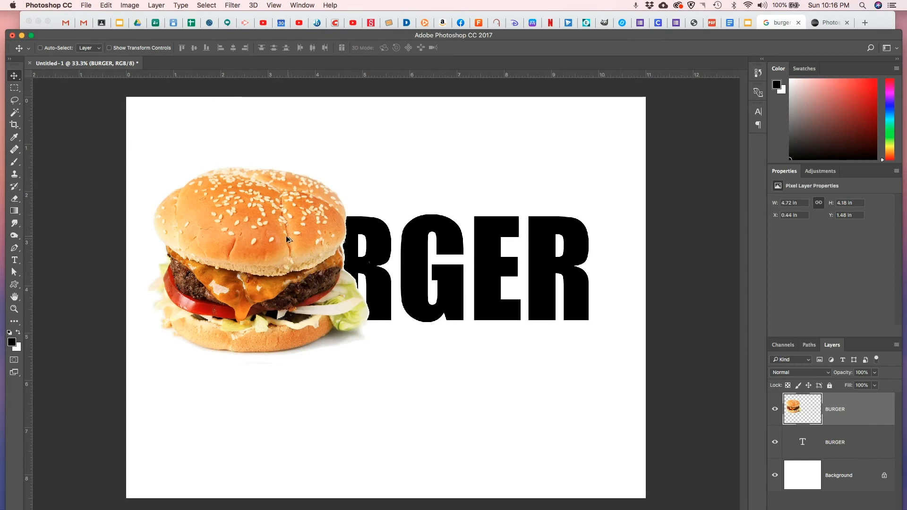
Duplicate the burger twice across the rest of the word and merge the three burger image layers into one
left_click_drag(280, 234, 526, 245)
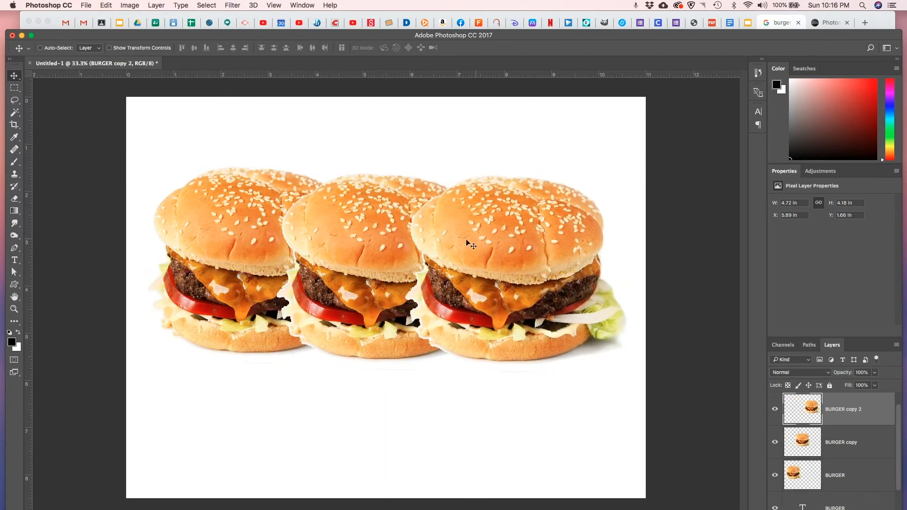
left_click_drag(834, 349, 818, 319)
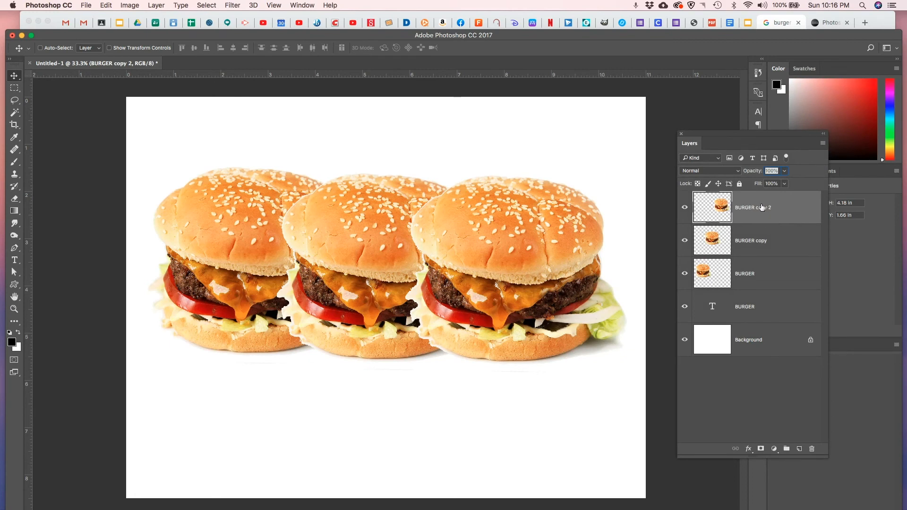
left_click(759, 277, "shift")
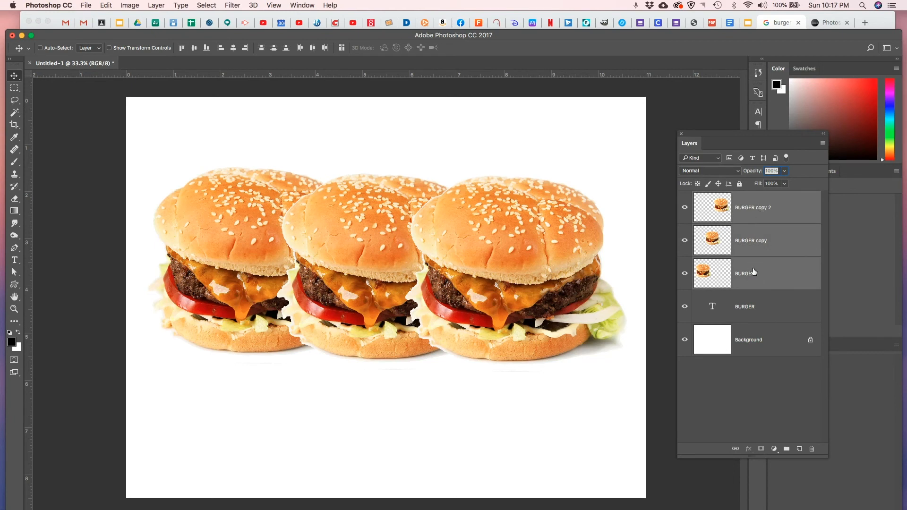
left_click(760, 210)
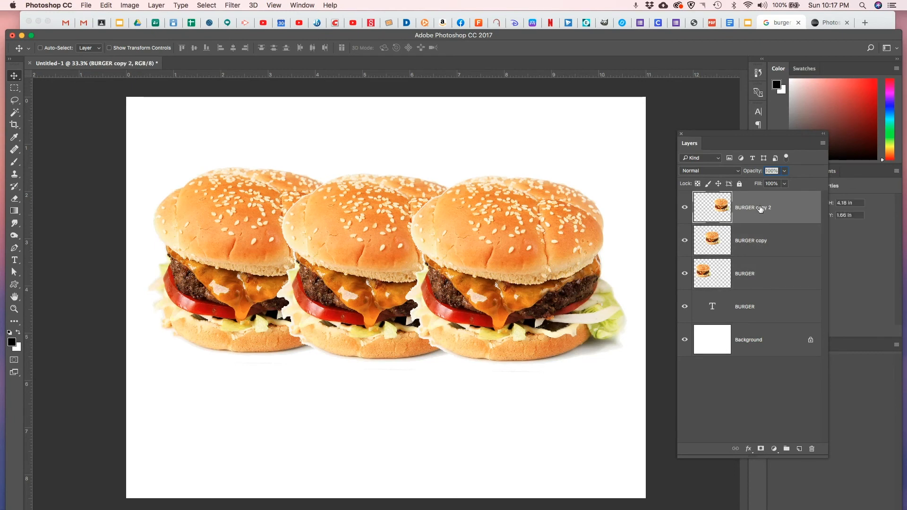
left_click(763, 276, "shift")
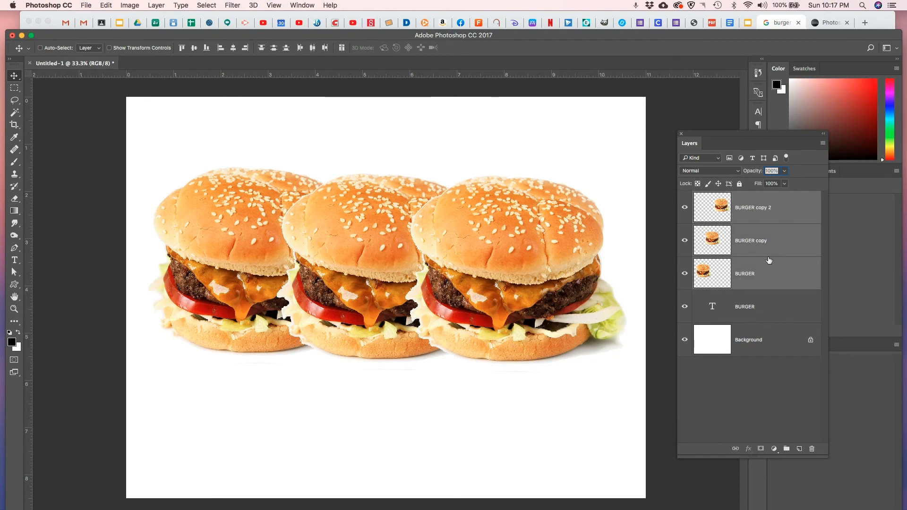
key("super+e")
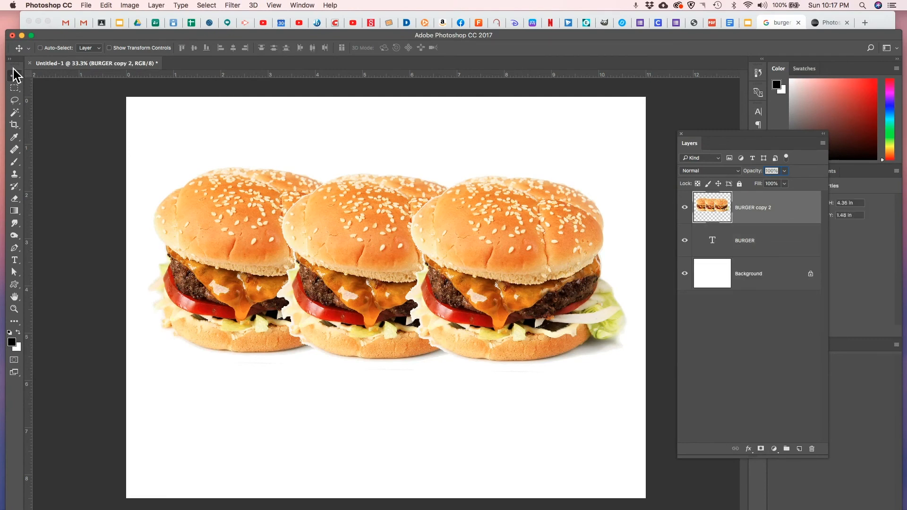
Clip the merged burger layer to the BURGER text with a clipping mask and reposition the burgers to about Y 1.58 in
mouse_move(377, 265)
left_mouse_down()
mouse_move(375, 200)
mouse_move(379, 268)
left_mouse_up()
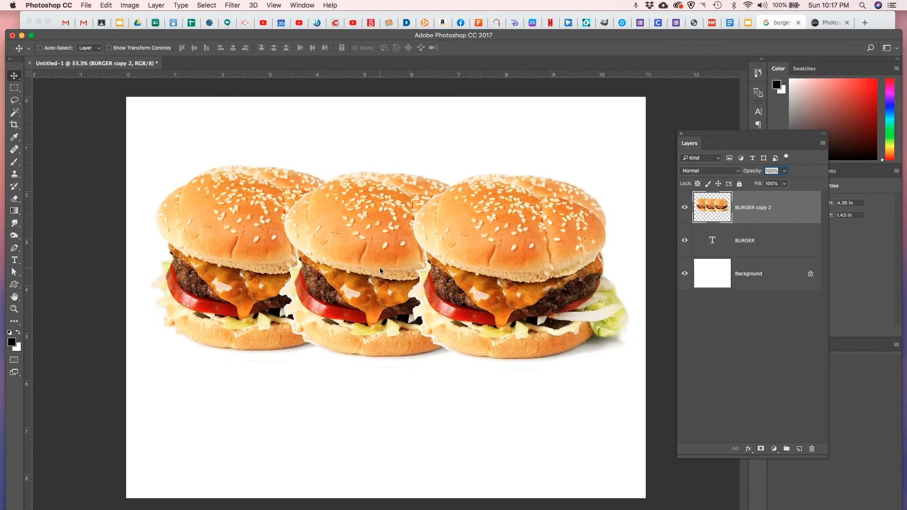
right_click(765, 211)
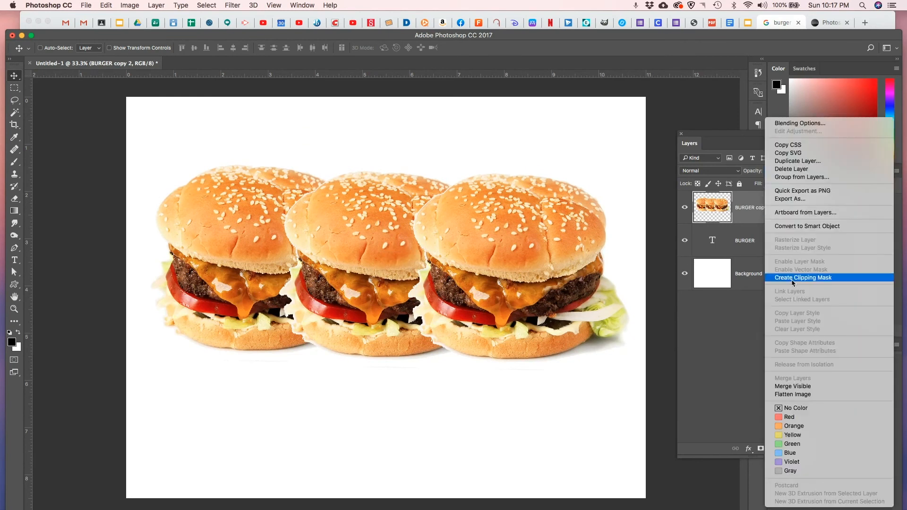
left_click(818, 282)
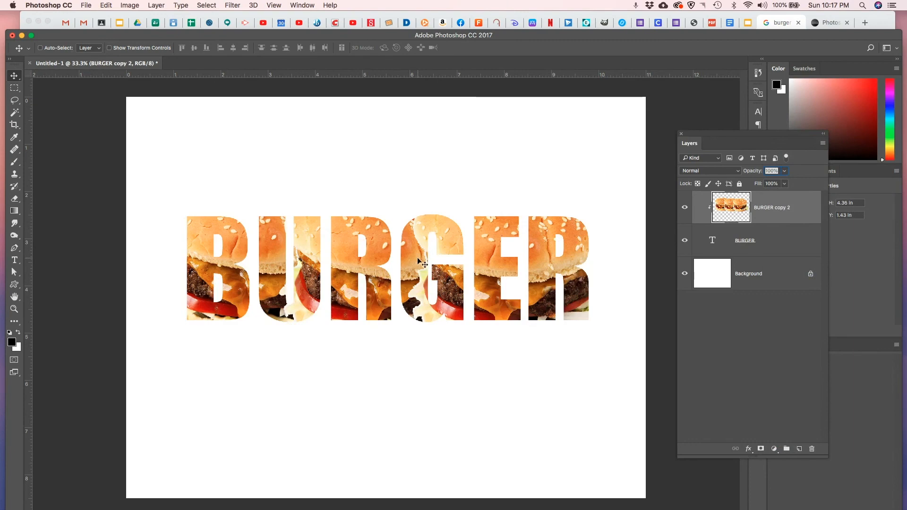
mouse_move(417, 258)
left_mouse_down()
mouse_move(398, 267)
mouse_move(418, 280)
mouse_move(446, 276)
mouse_move(452, 261)
mouse_move(425, 264)
mouse_move(427, 256)
mouse_move(420, 265)
mouse_move(428, 265)
left_mouse_up()
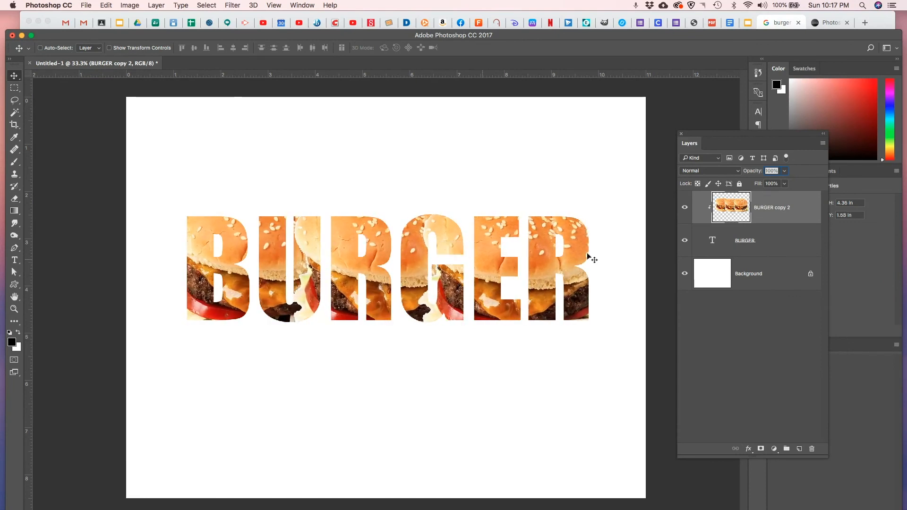
Merge the clipped burger layer with the BURGER text layer and move the result up the canvas to about Y 0.52 in
left_click(768, 242, "shift")
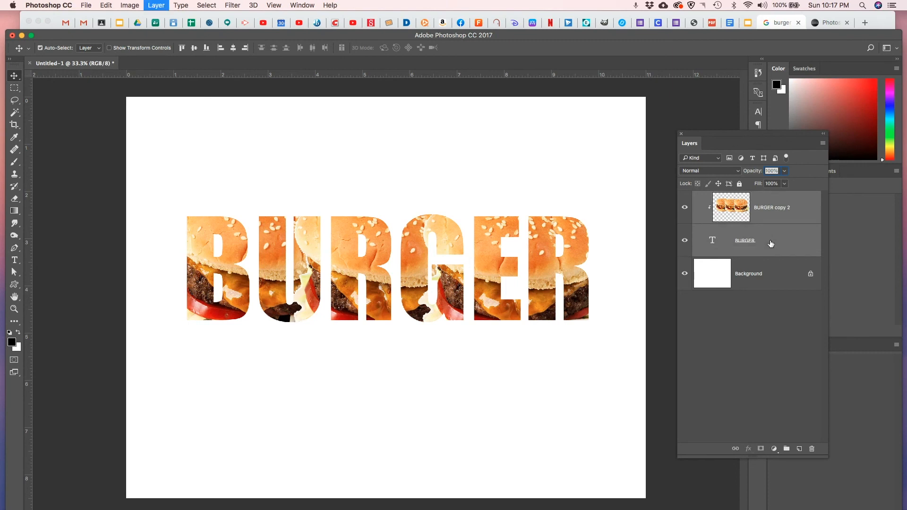
key("super+e")
left_click_drag(451, 243, 451, 149)
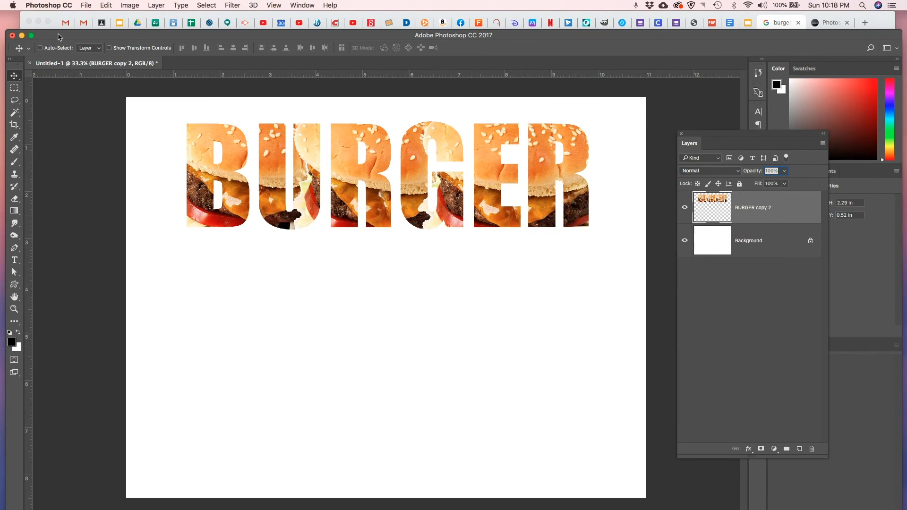
Raise the Photoshop window, start saving the document under a new file and choose JPEG as the format
left_click_drag(65, 32, 67, 14)
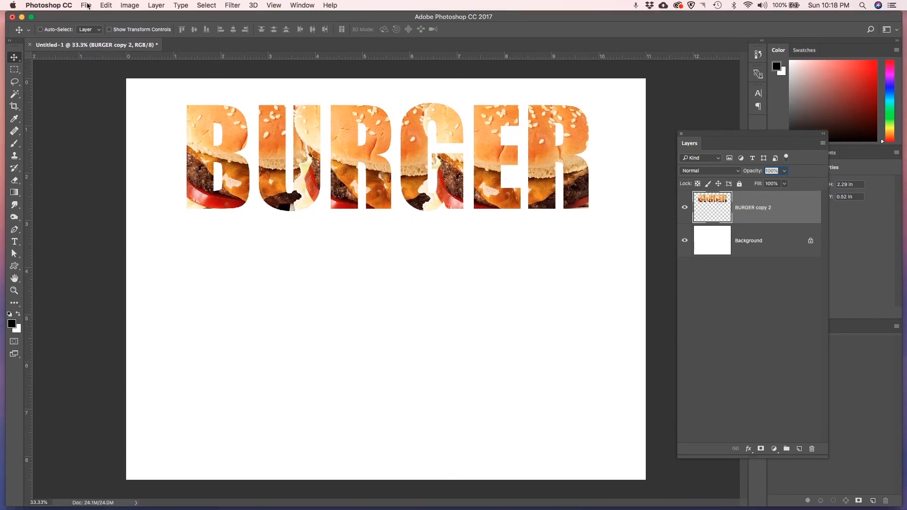
left_click(86, 5)
left_click(101, 94)
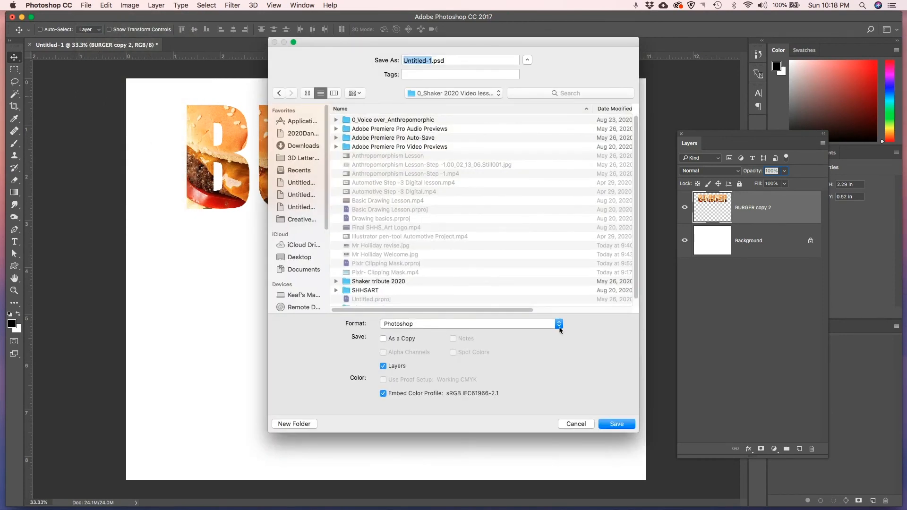
left_click(558, 325)
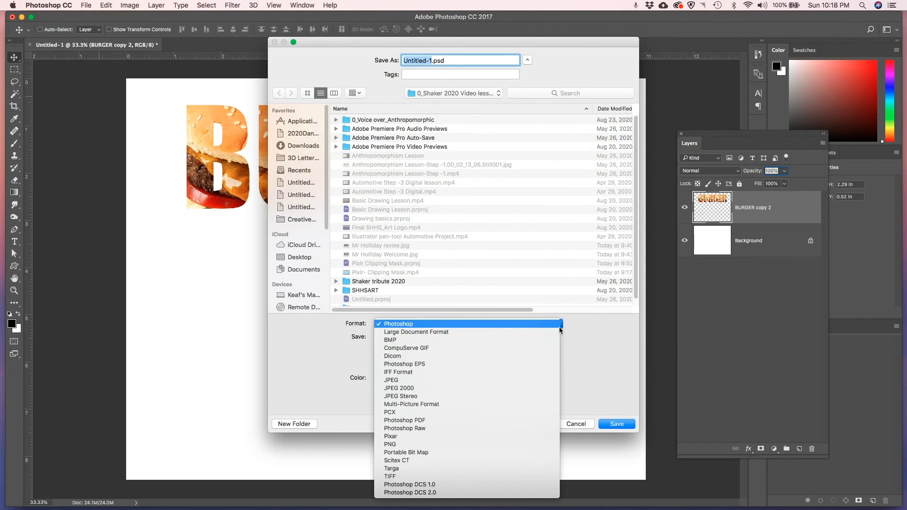
left_click(474, 379)
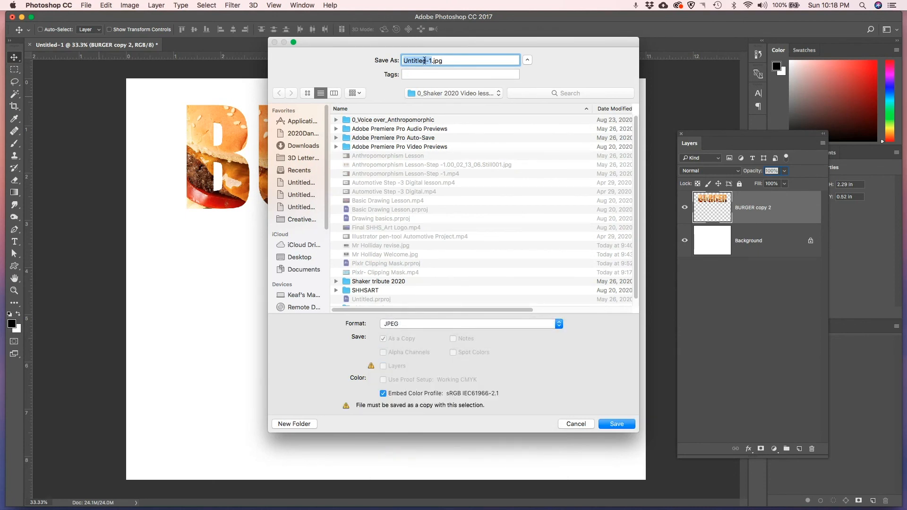